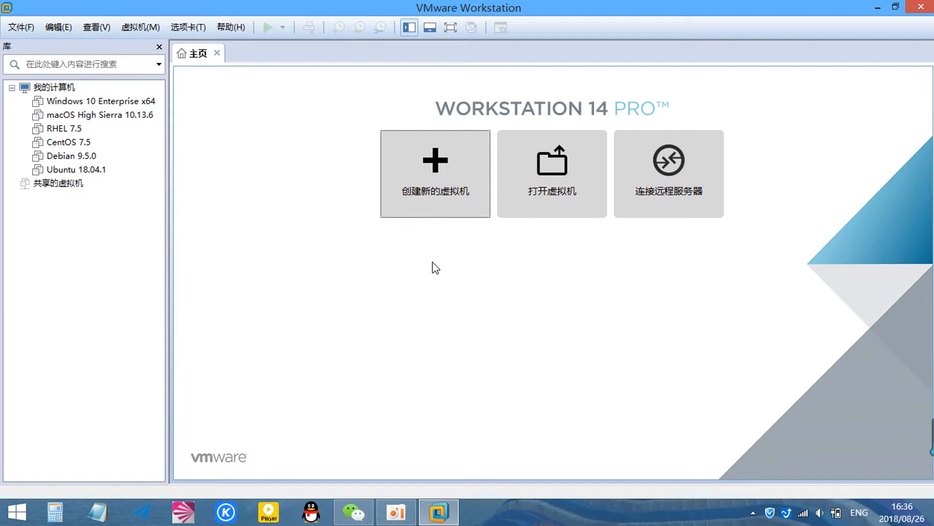
- Start a typical new virtual machine, choosing to install the operating system later
left_click(441, 170)
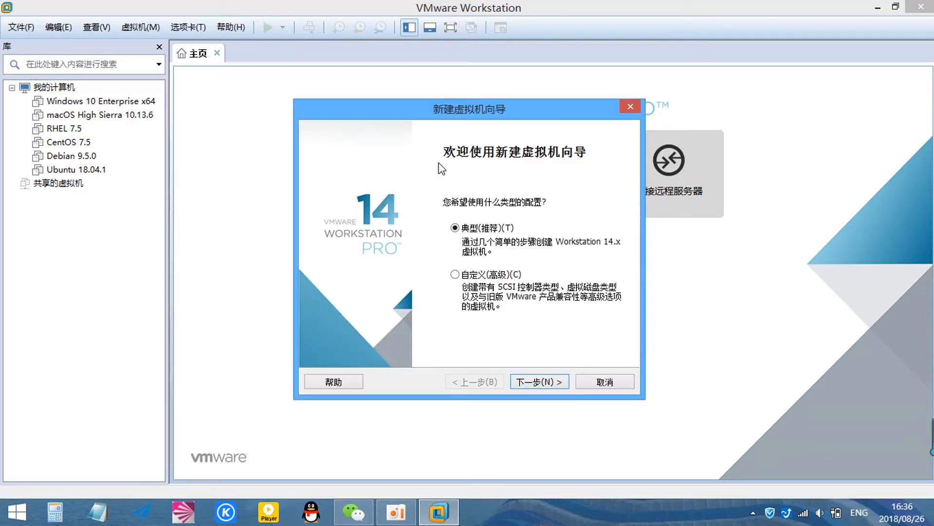
left_click(541, 387)
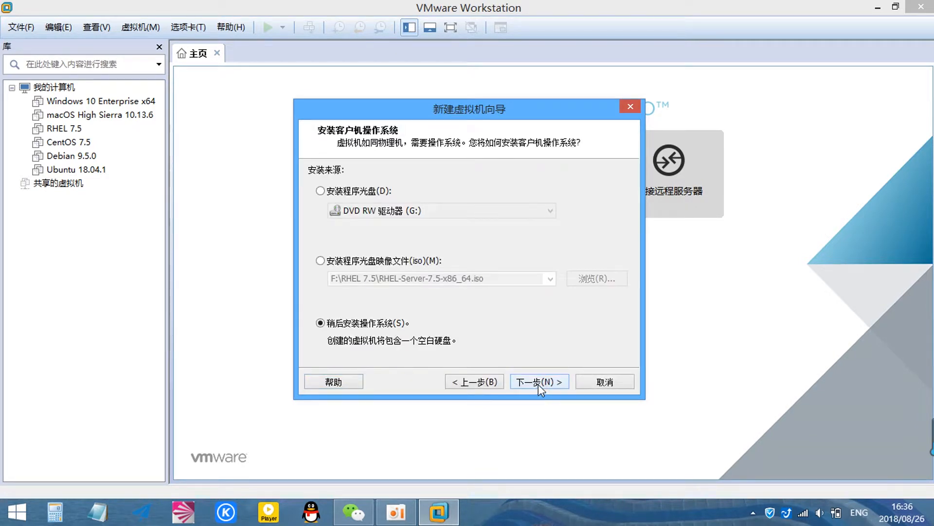
left_click(537, 383)
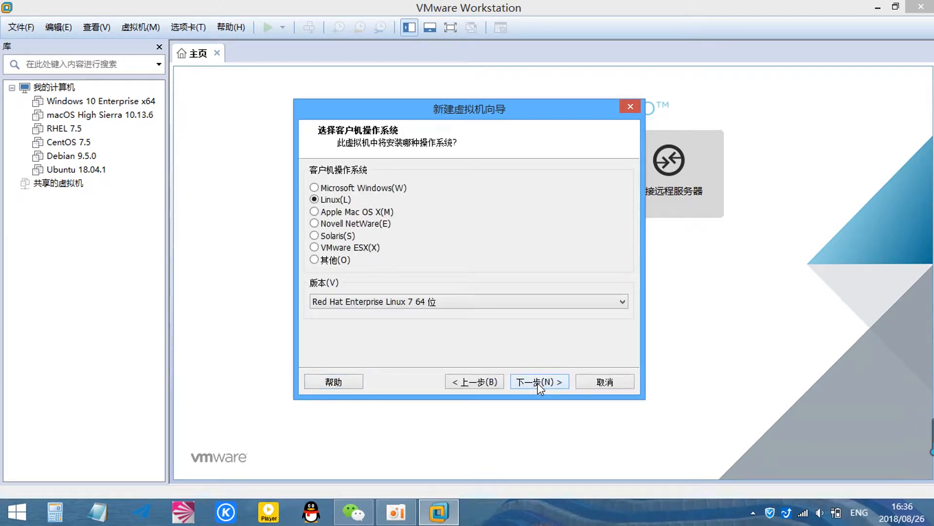
- Pick Linux Debian 9.x 64-bit as the guest and name the machine 'Kali Linux 2018.2'
left_click(536, 301)
scroll(524, 246, "up", 10)
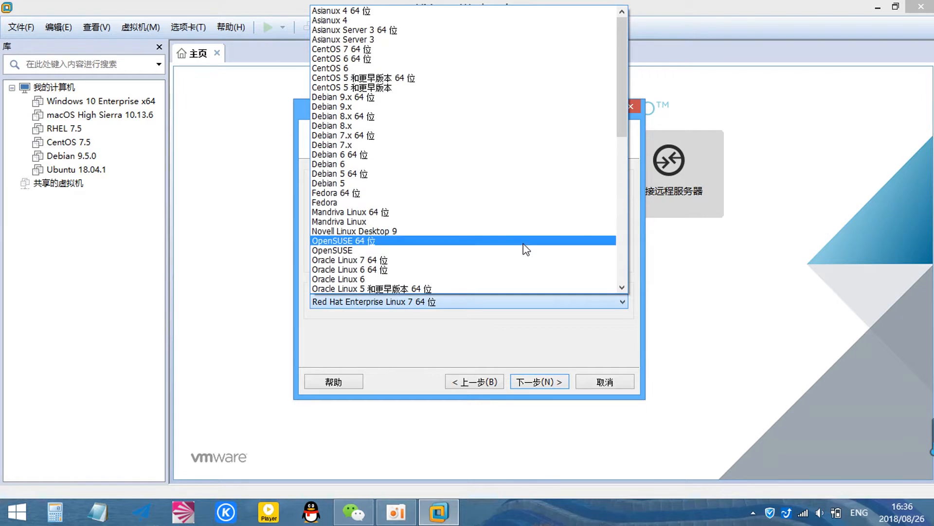
left_click(361, 97)
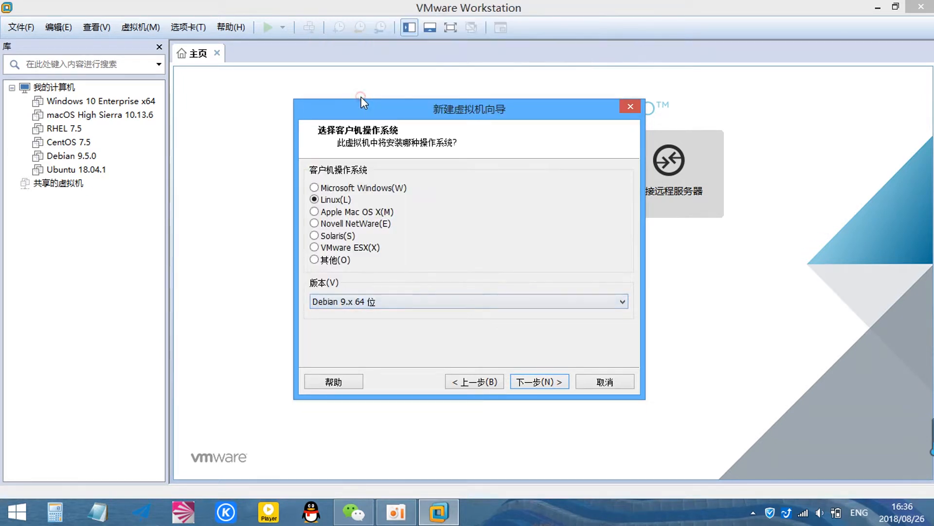
left_click(549, 381)
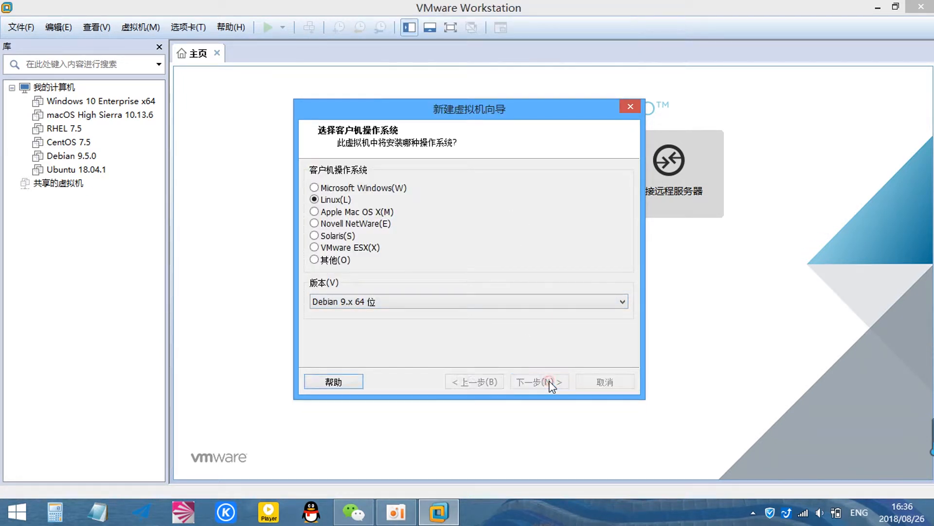
type("Kali Linux 2018.2")
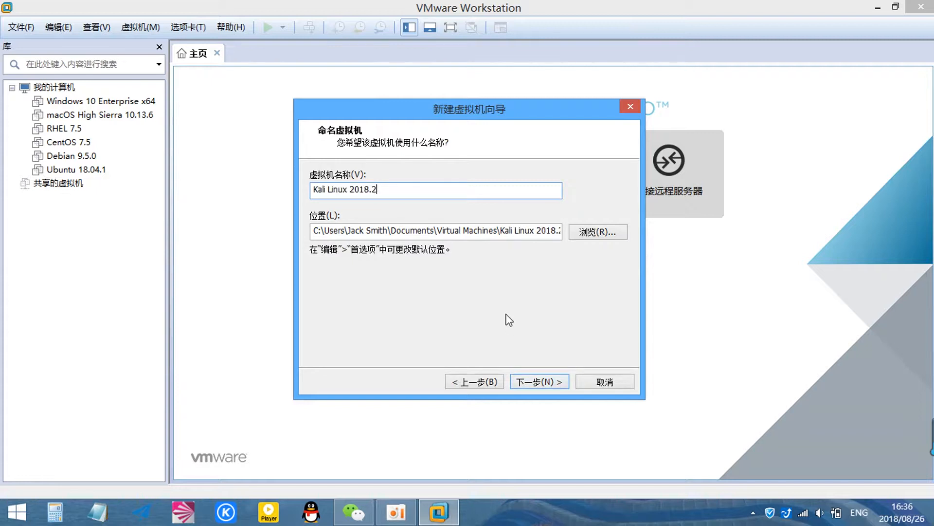
- Store the machine in a new folder F:\VM Kali Linux 2018.2 and advance to disk capacity
left_click(578, 232)
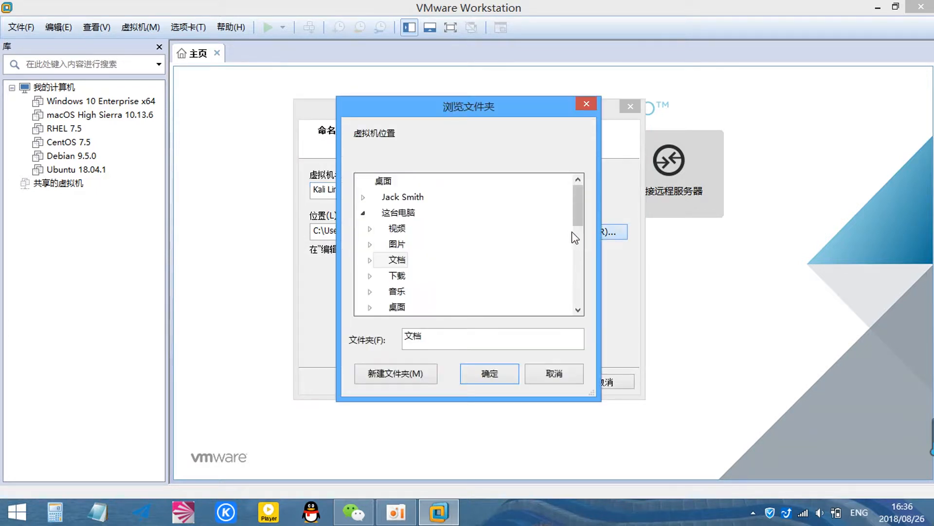
left_click_drag(578, 220, 577, 267)
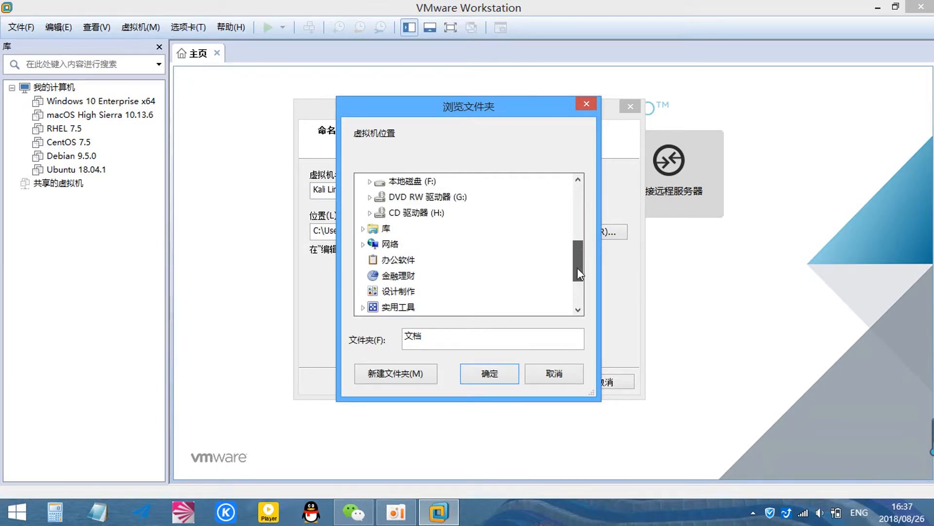
left_click(423, 184)
left_click(387, 374)
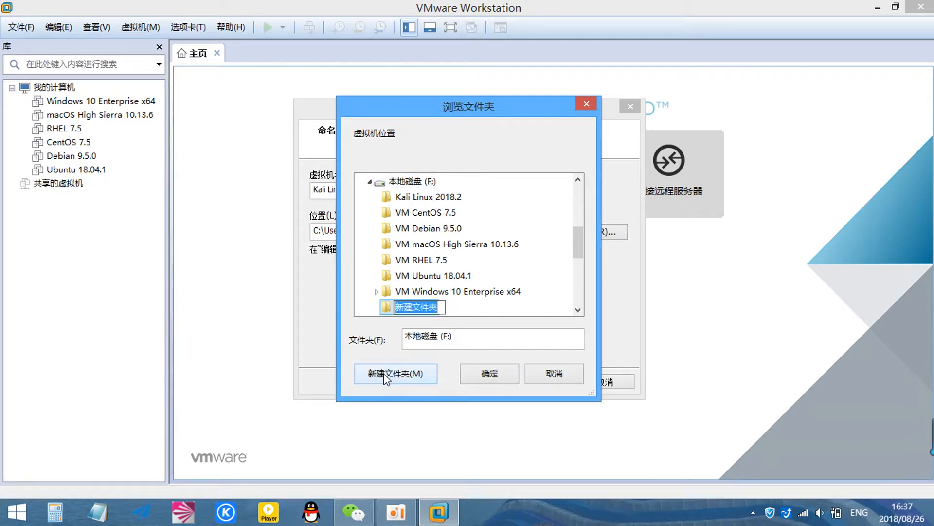
type("VM")
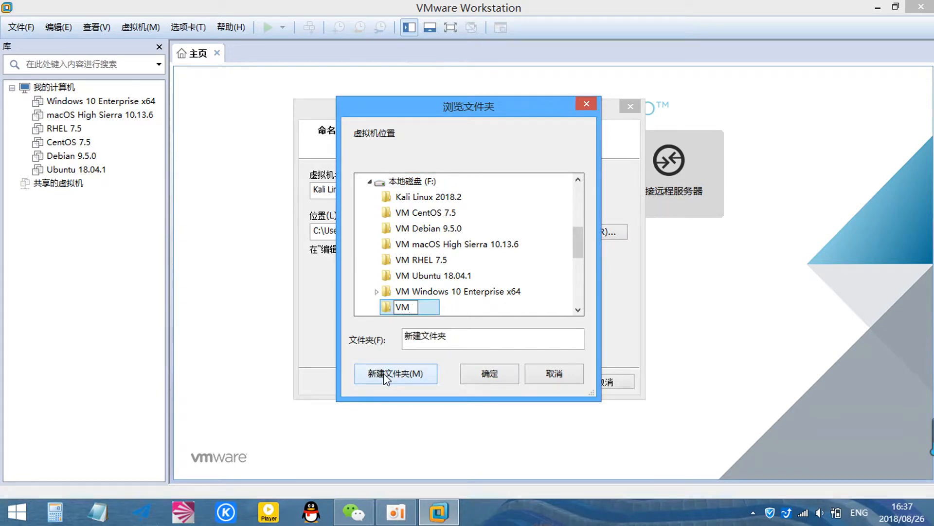
type("Kali Linux 2018.2")
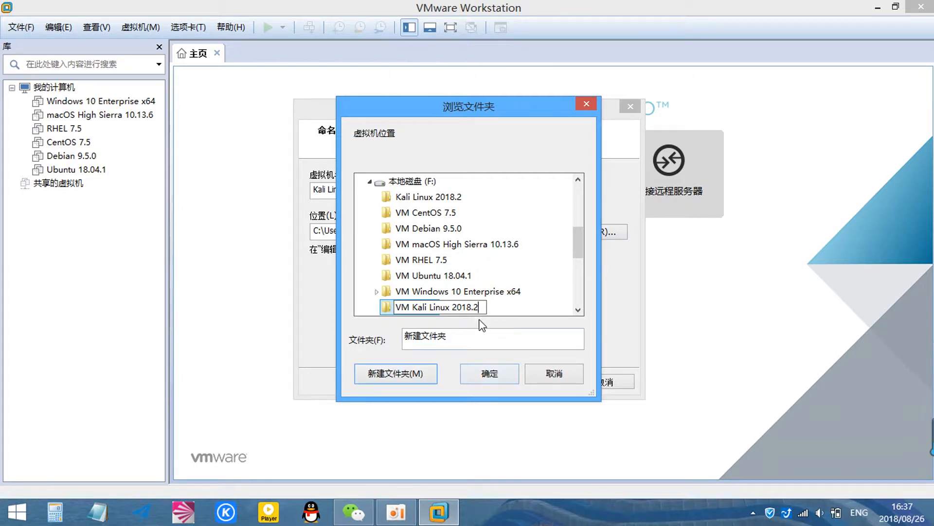
key("Return")
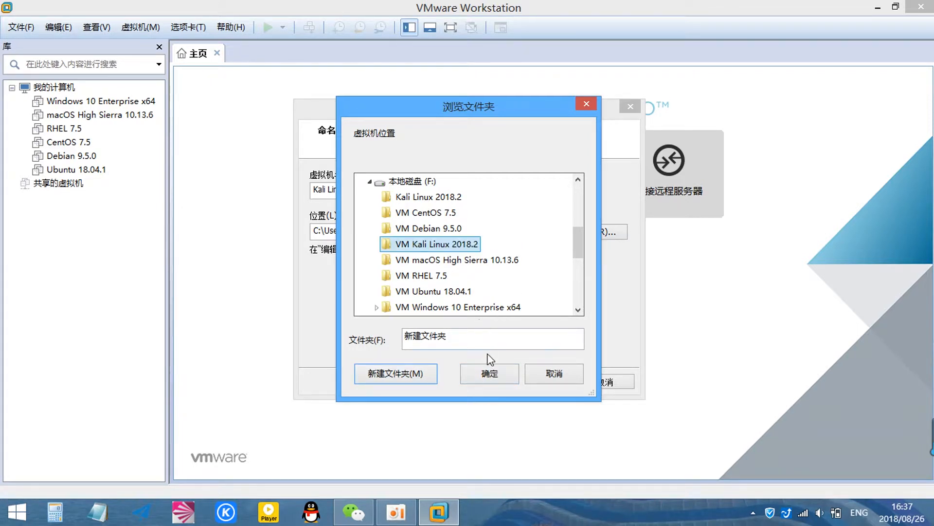
left_click(490, 374)
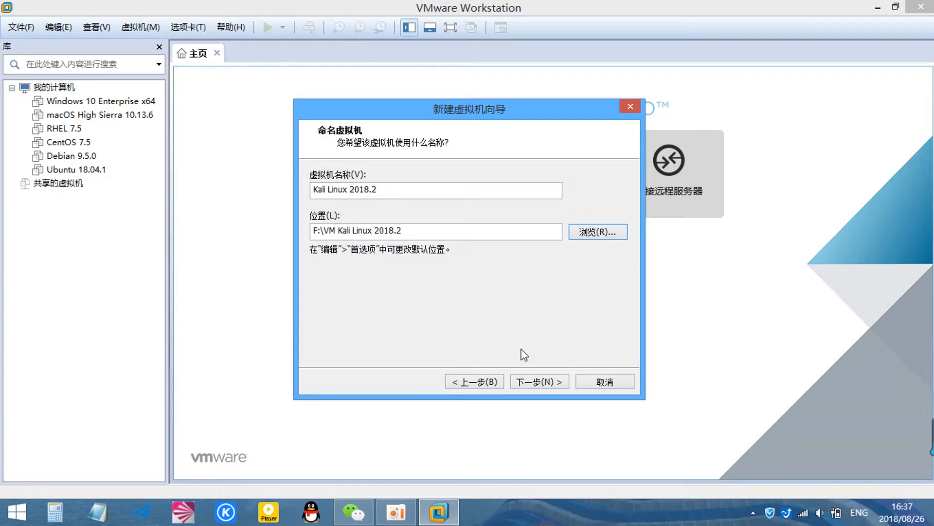
left_click(533, 381)
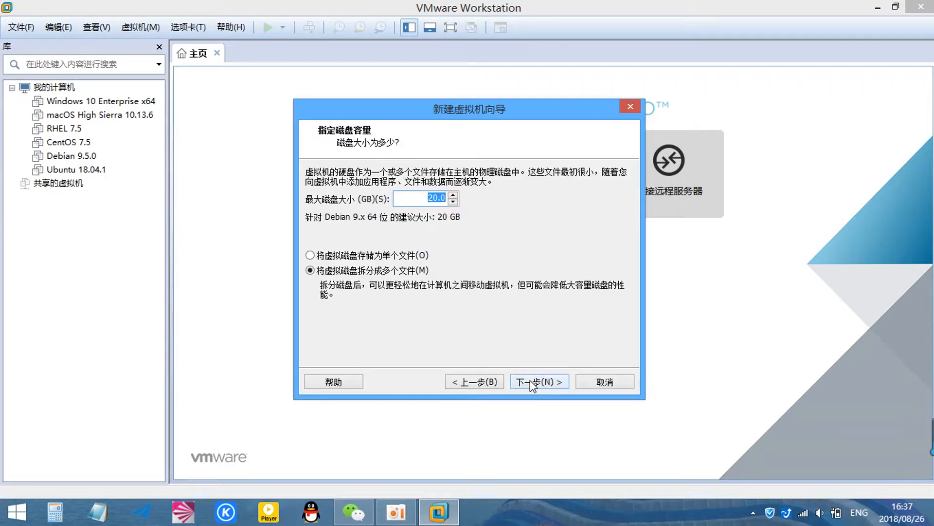
- Keep the 20 GB disk as a single file and give the VM 2 GB memory and 2 cores
left_click(310, 255)
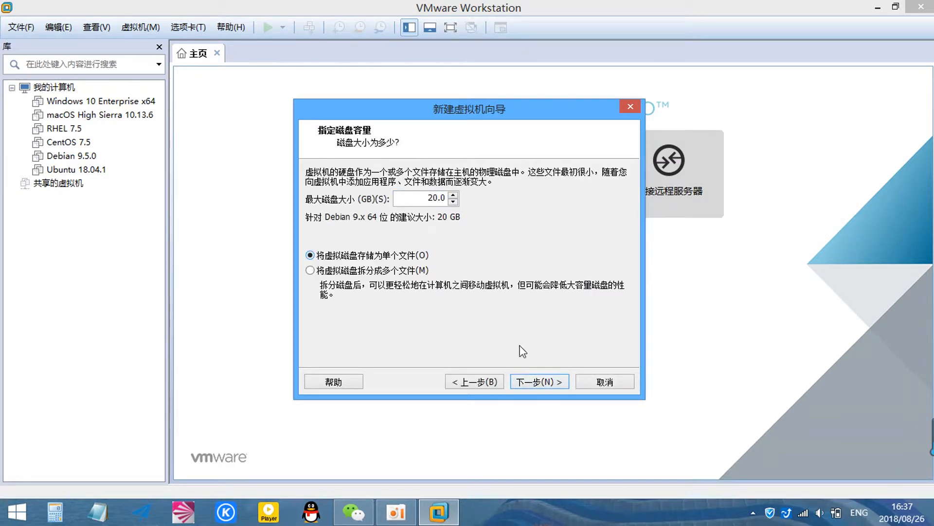
left_click(549, 383)
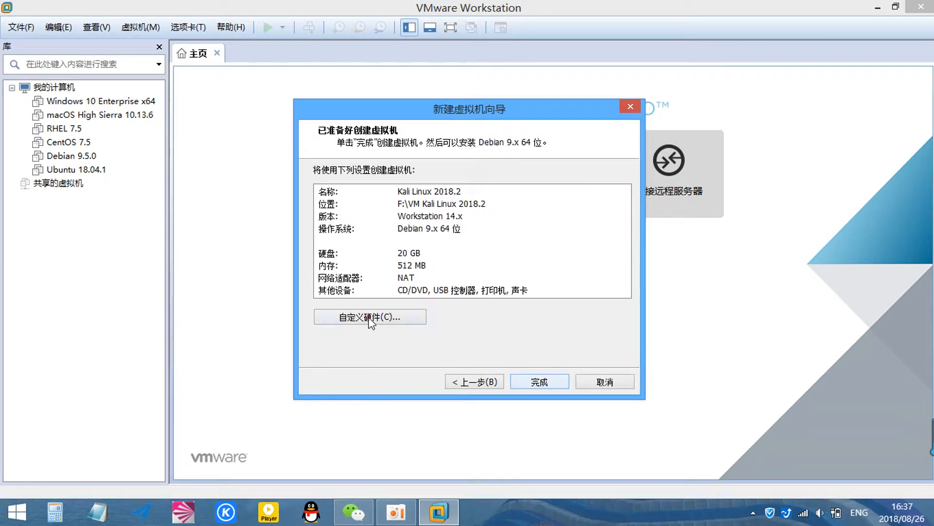
left_click(368, 317)
left_click_drag(541, 250, 544, 221)
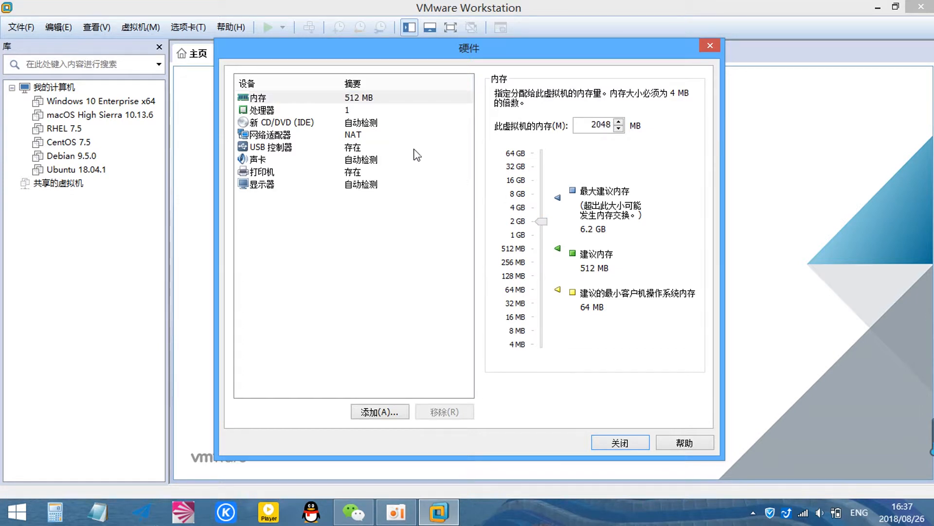
left_click(363, 111)
left_click(648, 115)
left_click(614, 141)
- Load the Kali ISO from the F:\Kali Linux 2018.2 folder into the CD/DVD drive
left_click(369, 122)
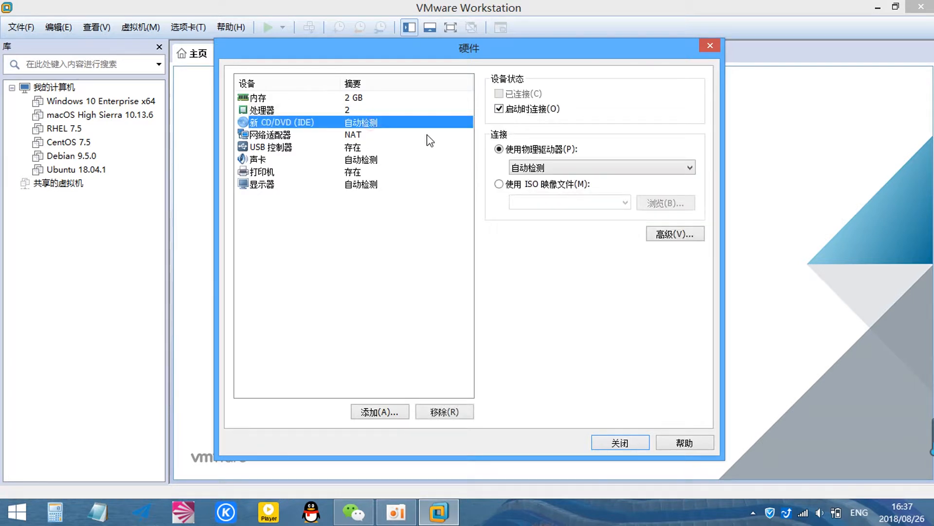
left_click(499, 184)
left_click(665, 205)
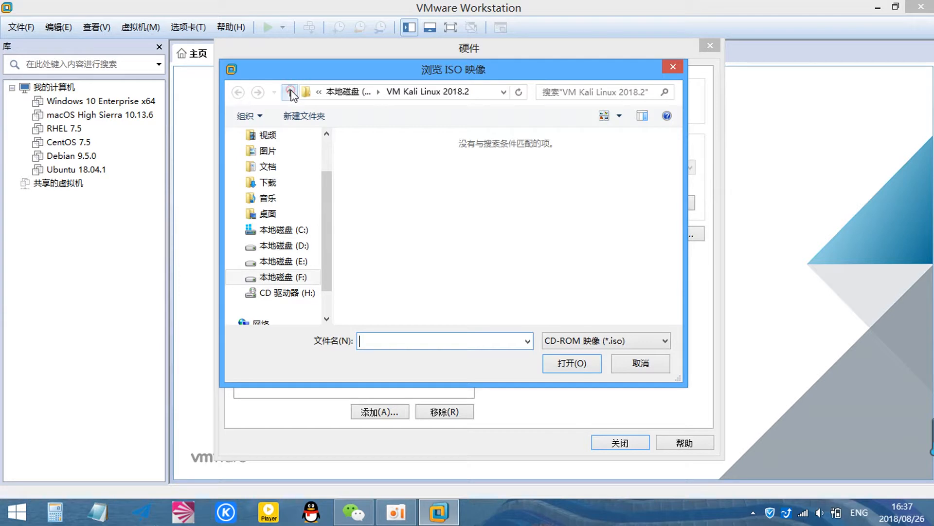
left_click(289, 91)
double_click(380, 160)
left_click(380, 160)
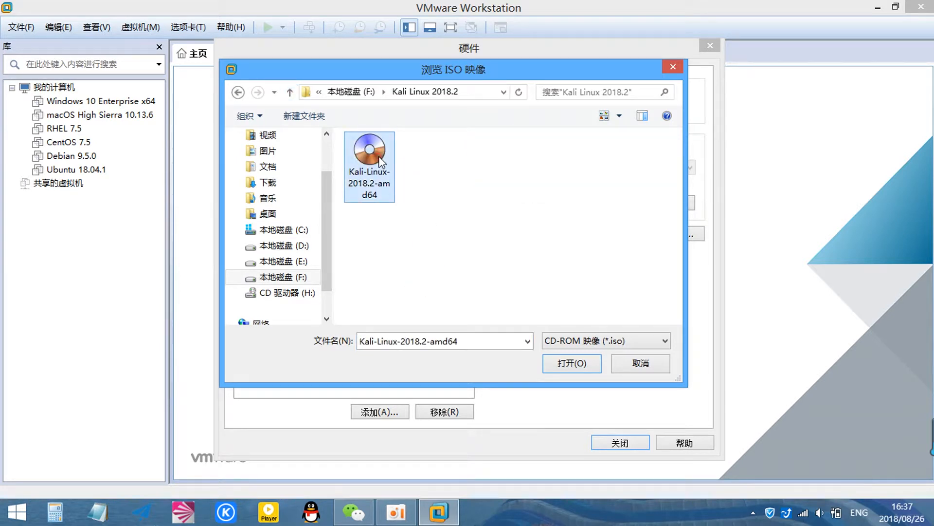
left_click(573, 367)
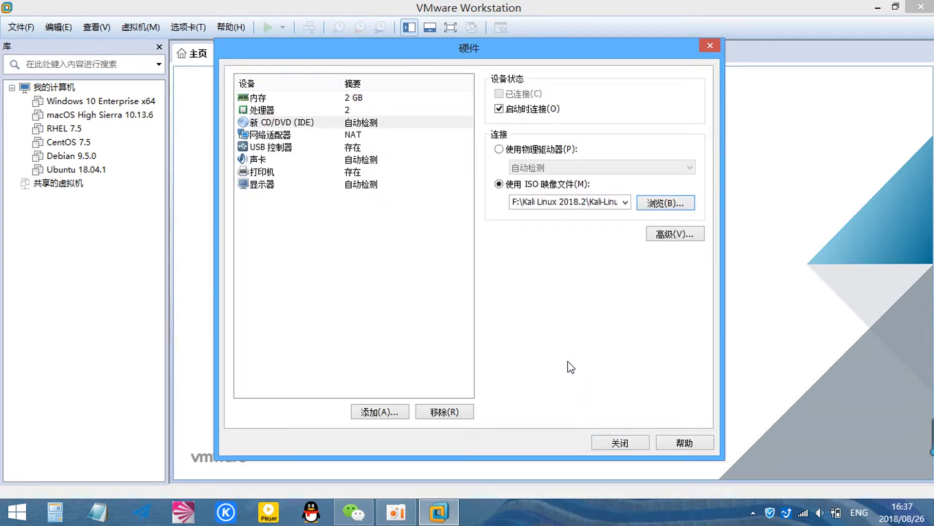
- Remove the sound card and printer and enable 3D graphics acceleration
left_click(331, 135)
left_click(342, 151)
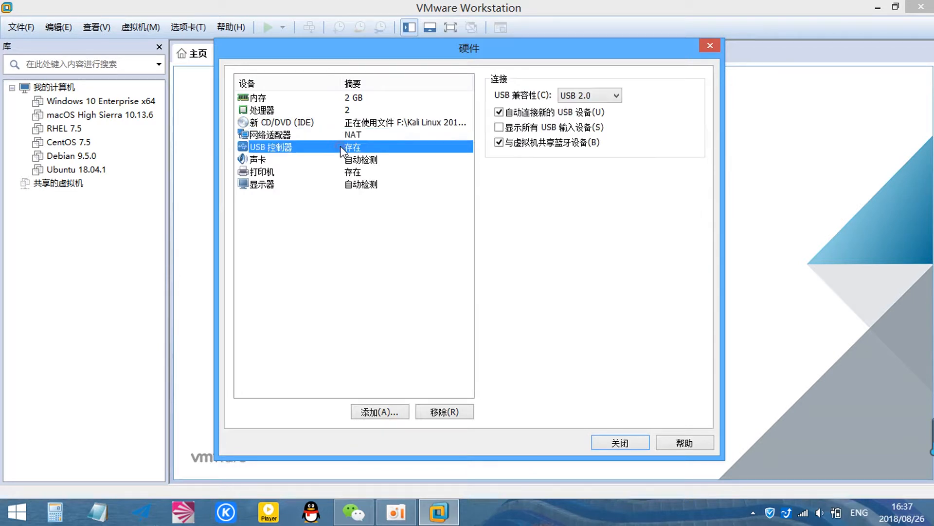
left_click(346, 160)
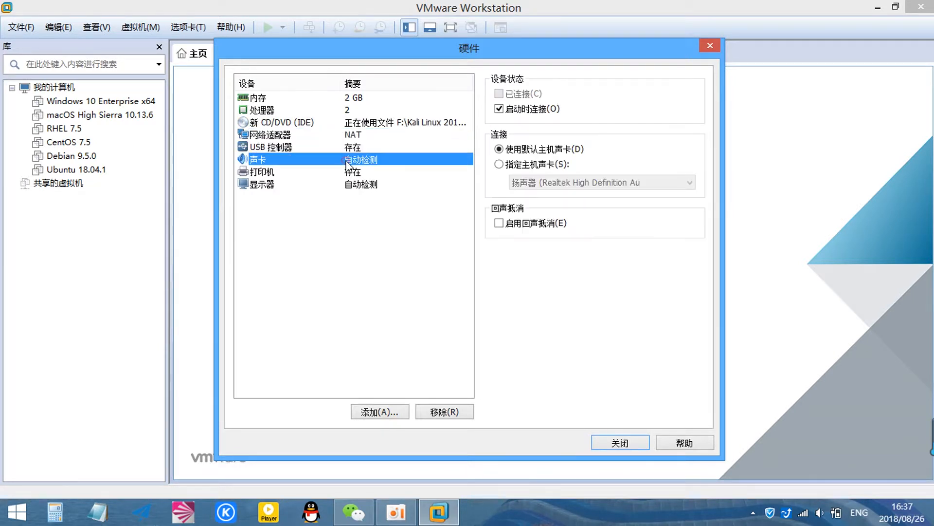
left_click(438, 412)
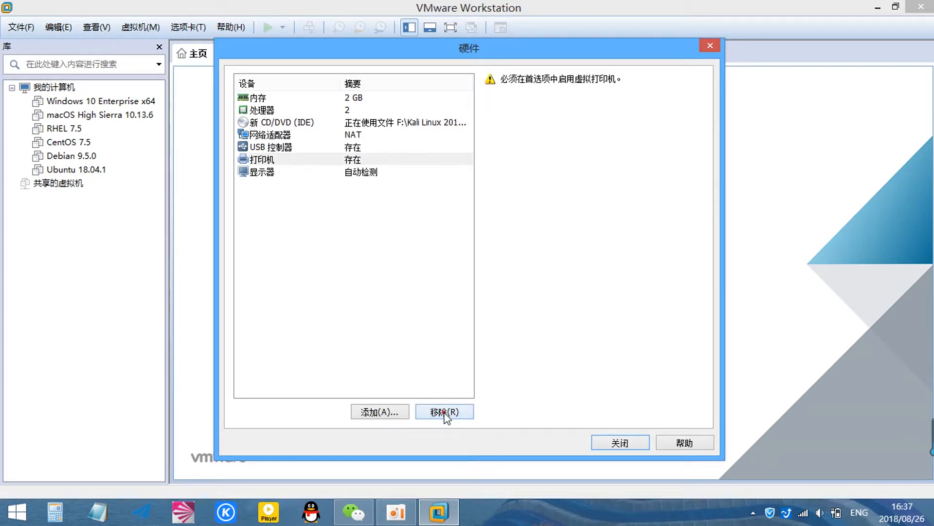
left_click(445, 412)
left_click(499, 94)
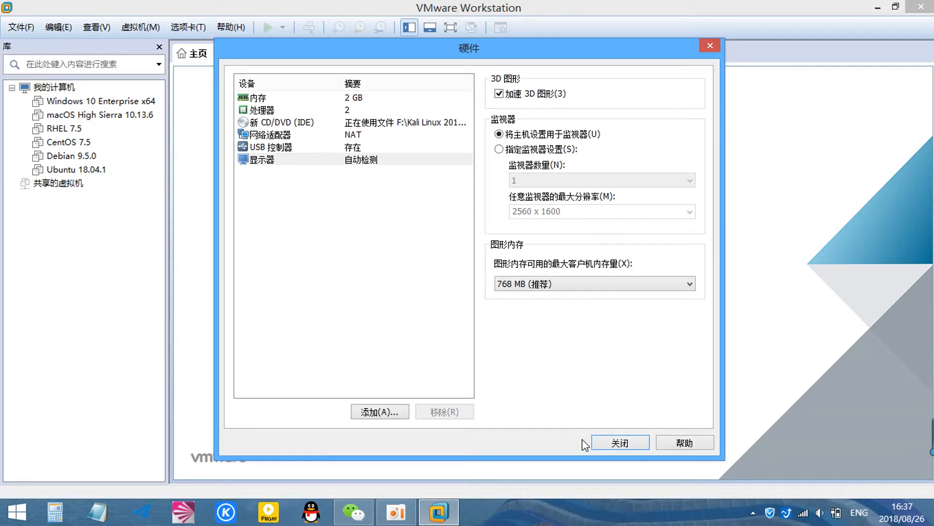
left_click(614, 443)
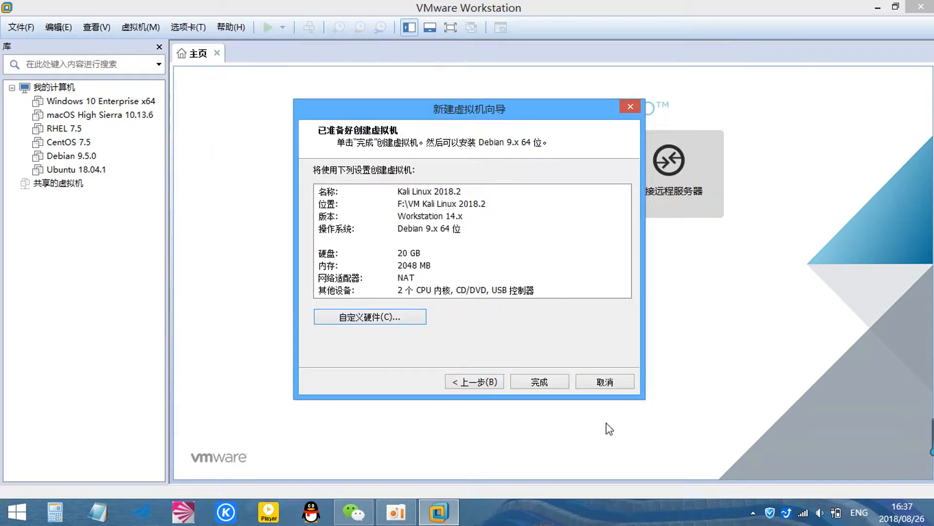
- Finish creating the Kali Linux 2018.2 machine, power it on and switch to full screen
left_click(546, 381)
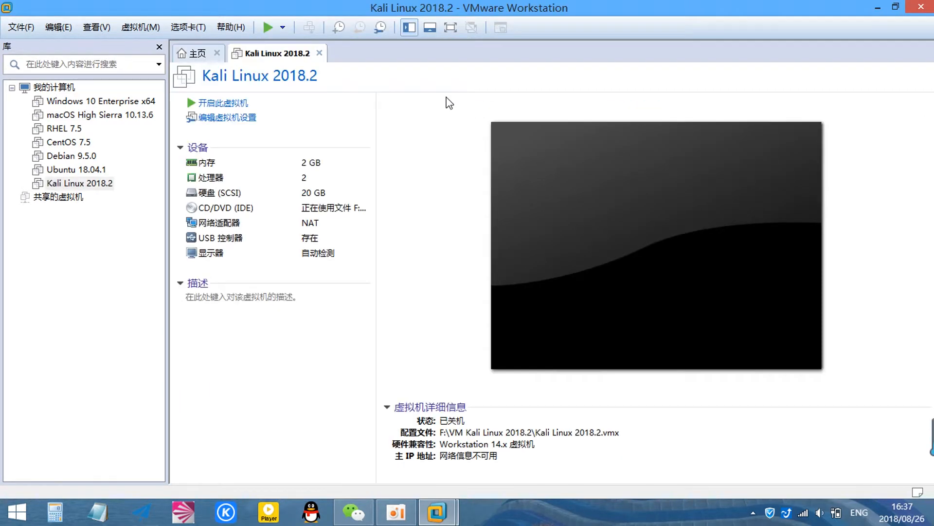
left_click(201, 104)
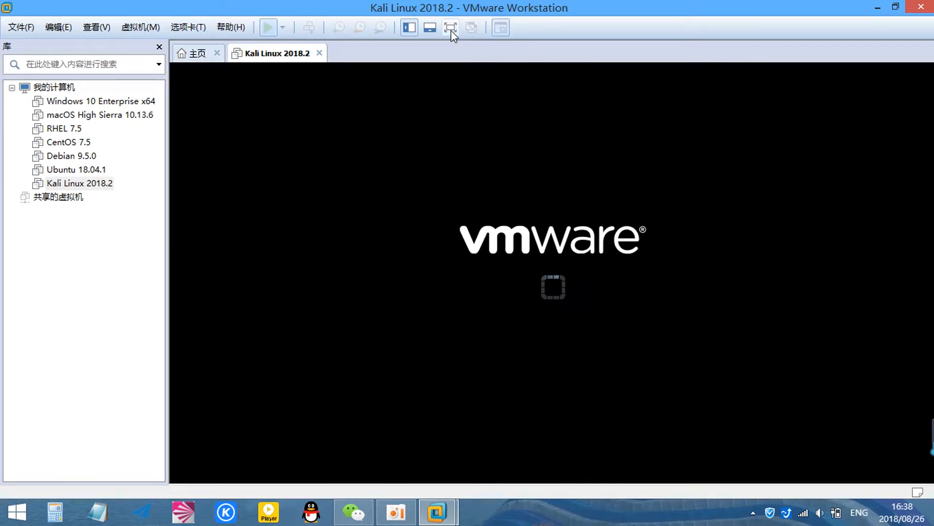
left_click(451, 28)
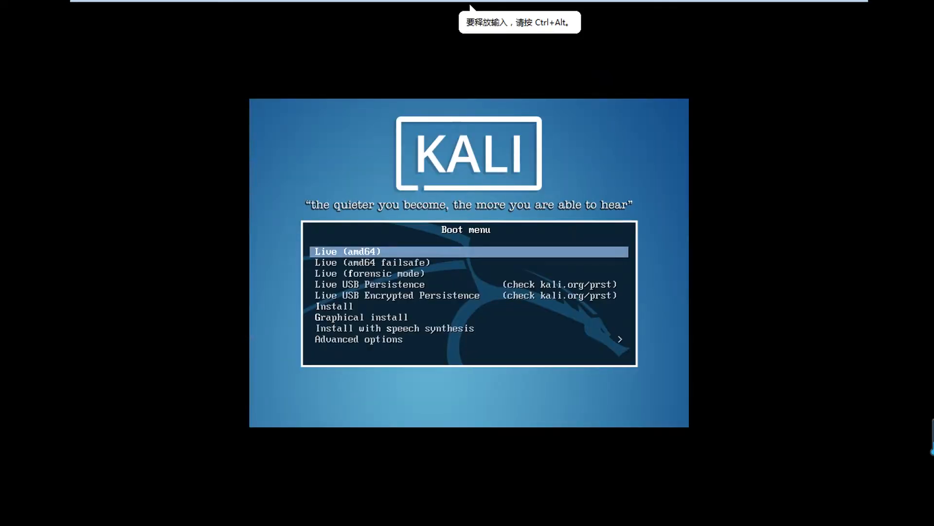
- Launch Kali's graphical install and keep English as the installation language
key("Down")
key("Down")
key("Down")
key("Down")
key("Down")
key("Down")
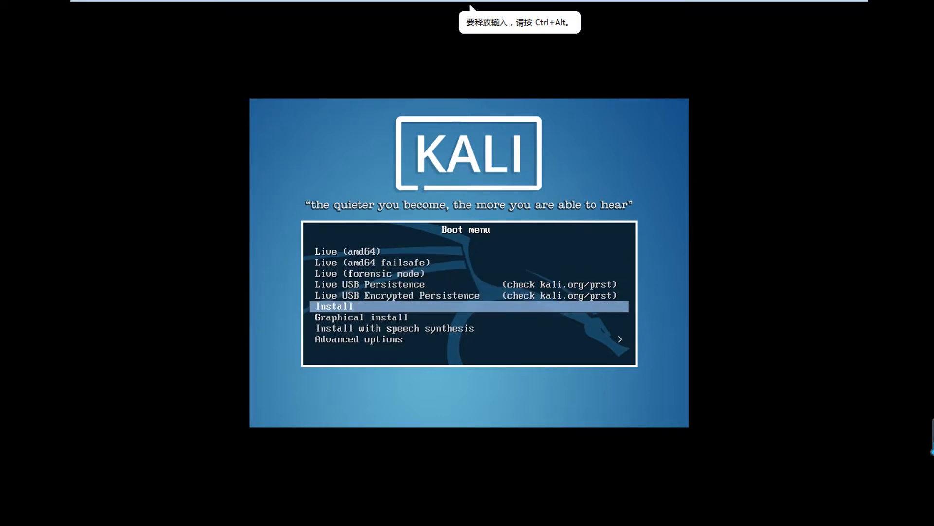
key("Return")
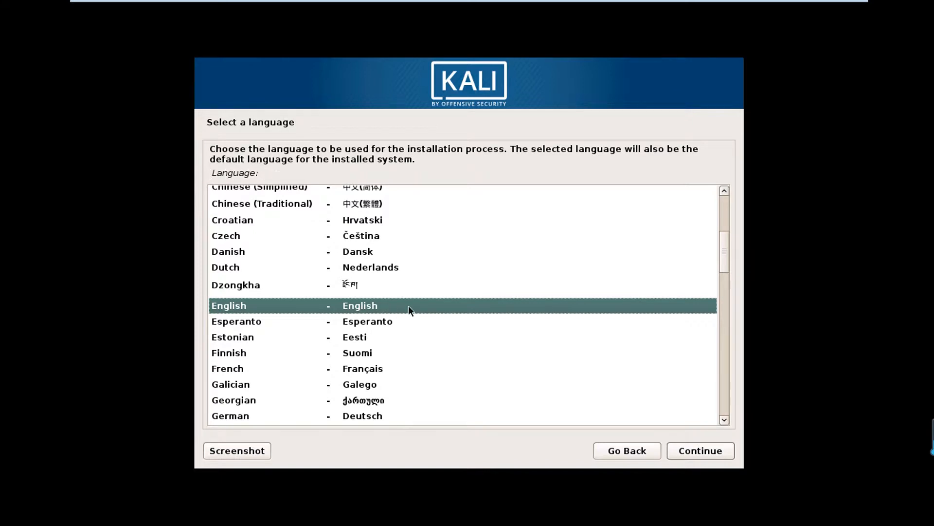
left_click(707, 451)
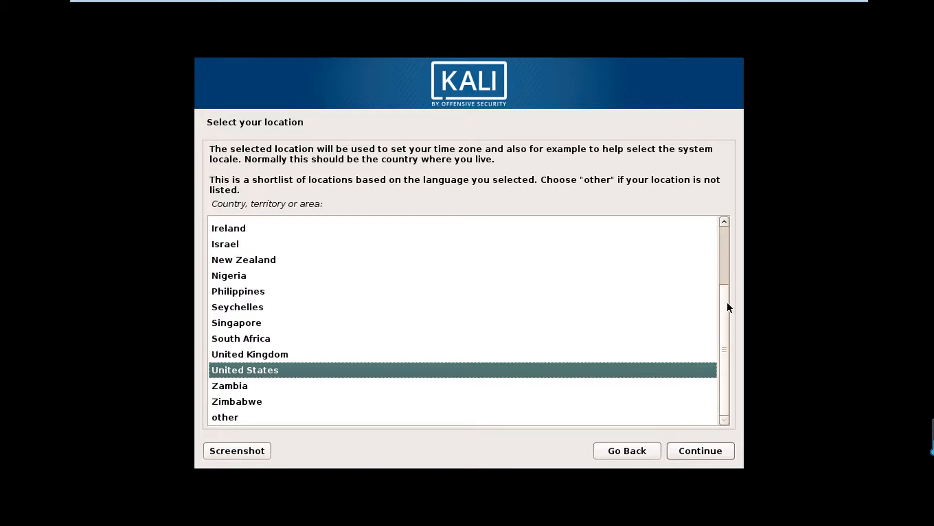
- Choose Singapore as the location and keep the American English keymap
mouse_move(725, 308)
left_mouse_down()
mouse_move(727, 238)
mouse_move(727, 318)
left_mouse_up()
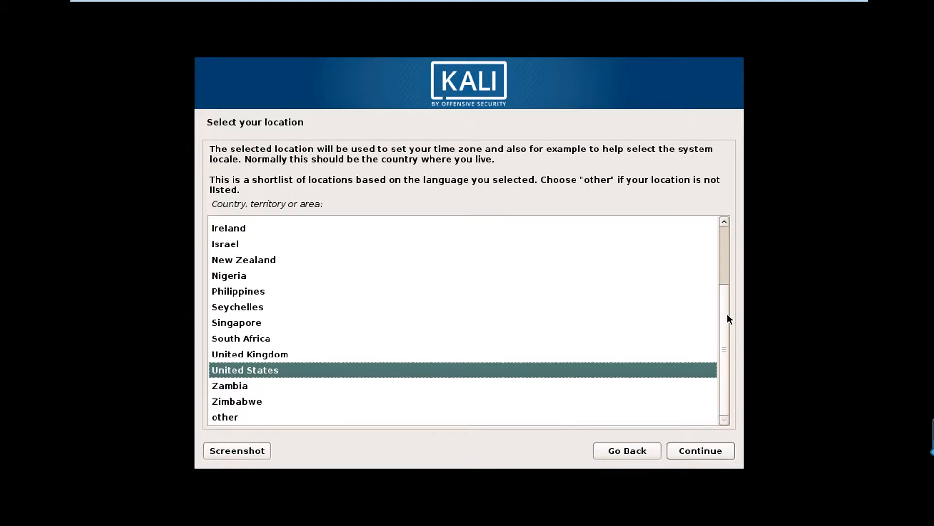
left_click(217, 323)
left_click(704, 451)
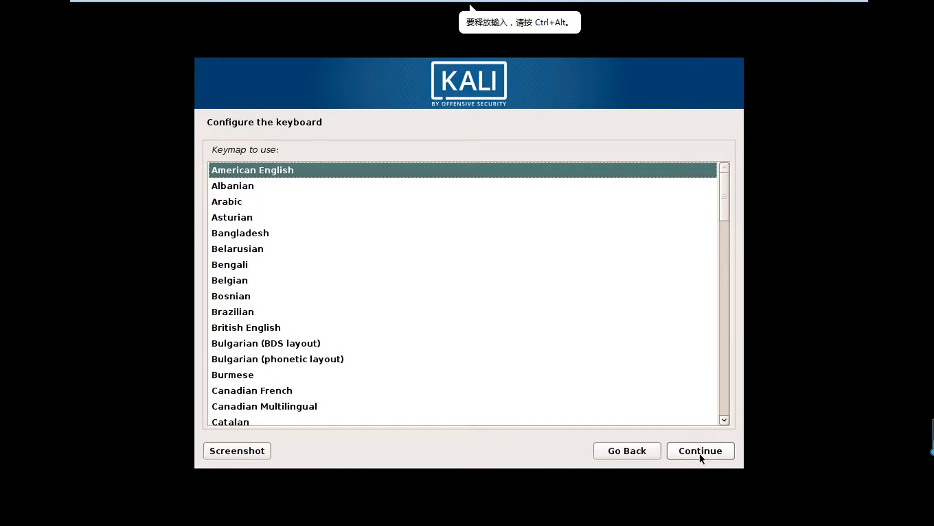
left_click(699, 450)
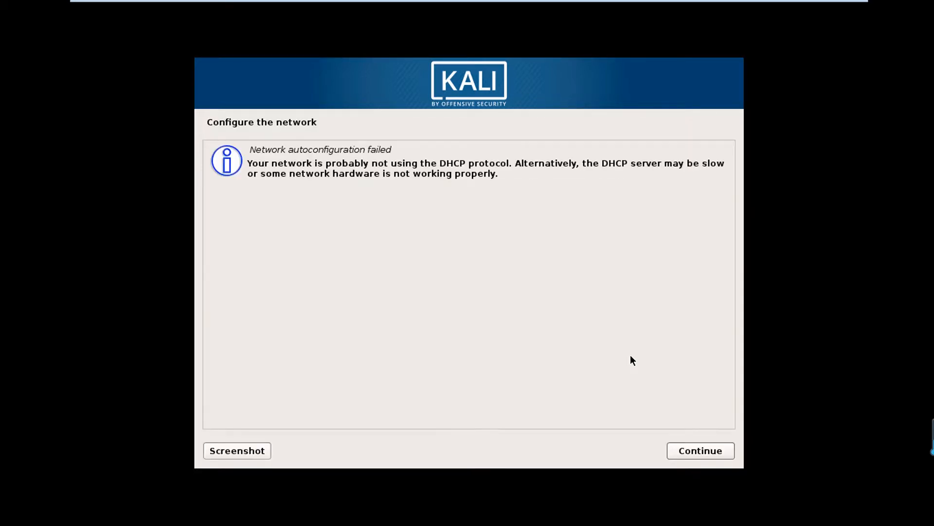
- Skip network configuration after the DHCP autoconfiguration failure
left_click(690, 454)
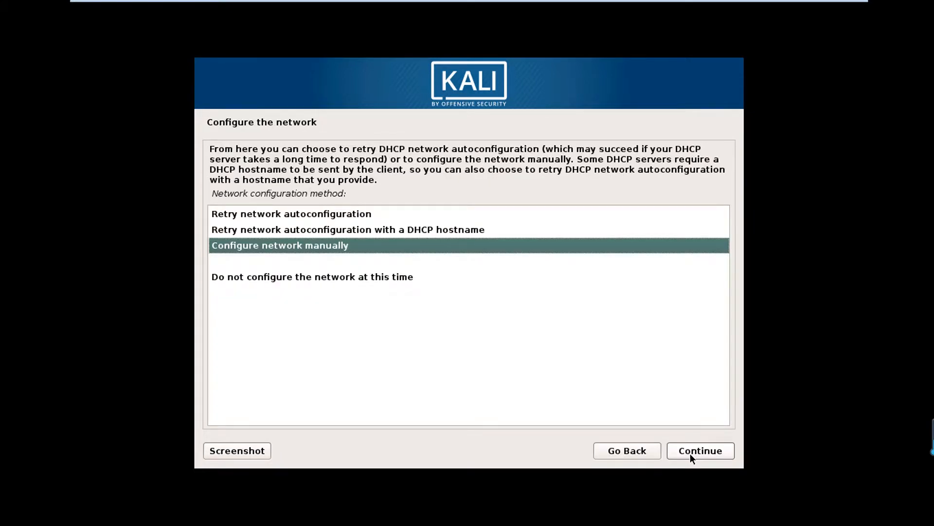
left_click(355, 281)
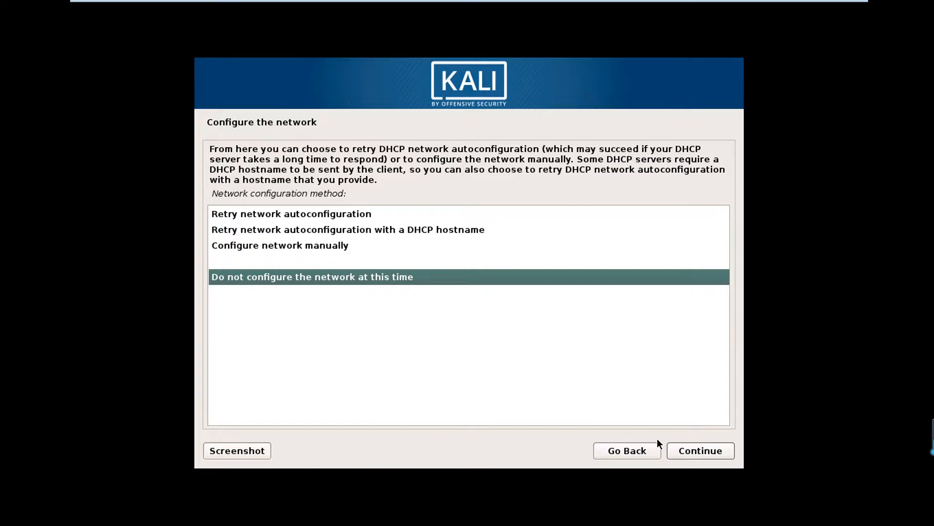
left_click(690, 452)
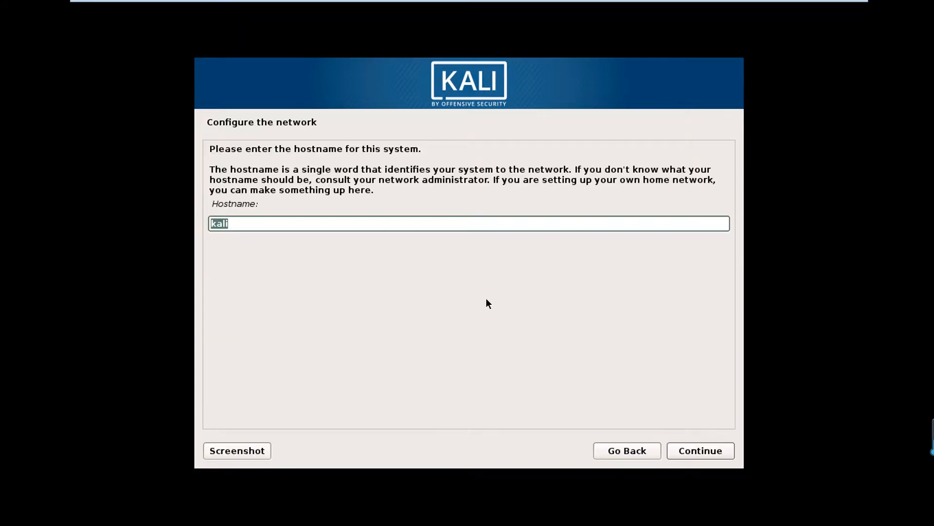
- Set the hostname to kali201802
left_click(420, 222)
type("201802")
left_click(695, 450)
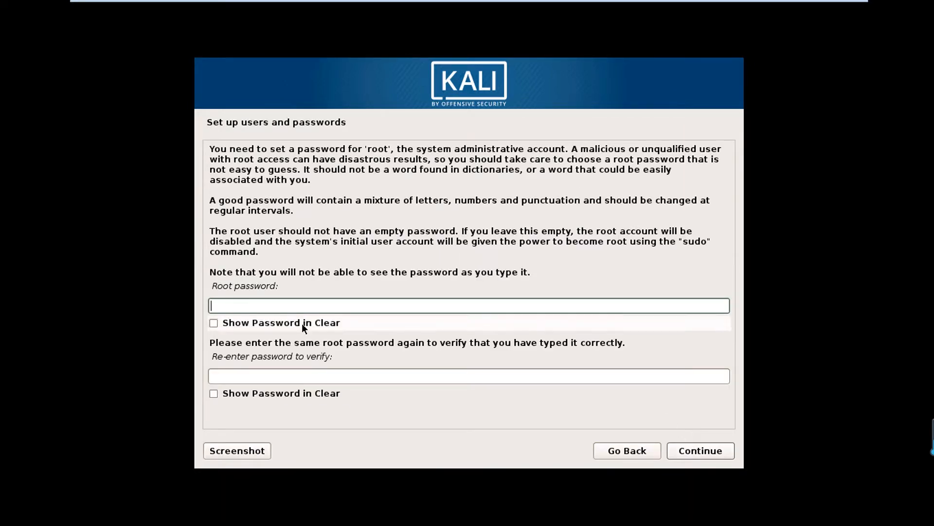
- Enter the root password and re-enter it to confirm
left_click(319, 304)
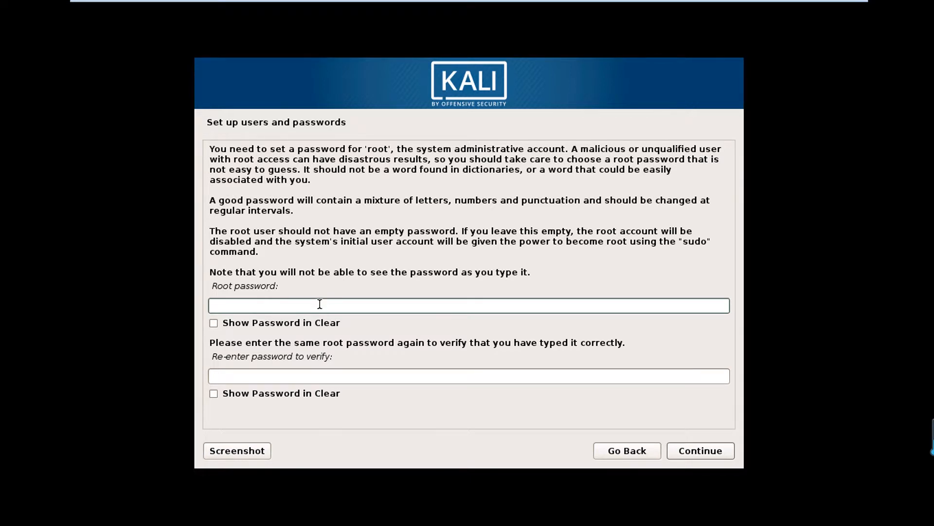
type("*************")
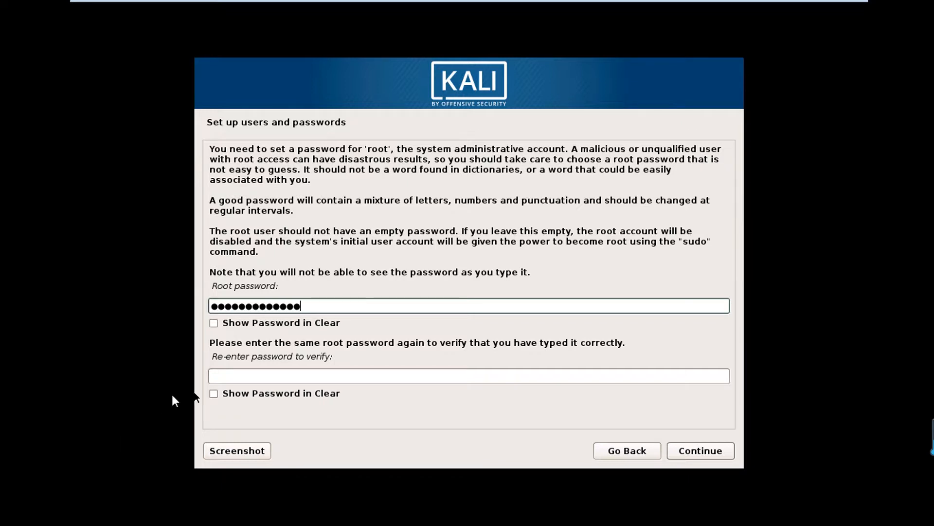
left_click(218, 376)
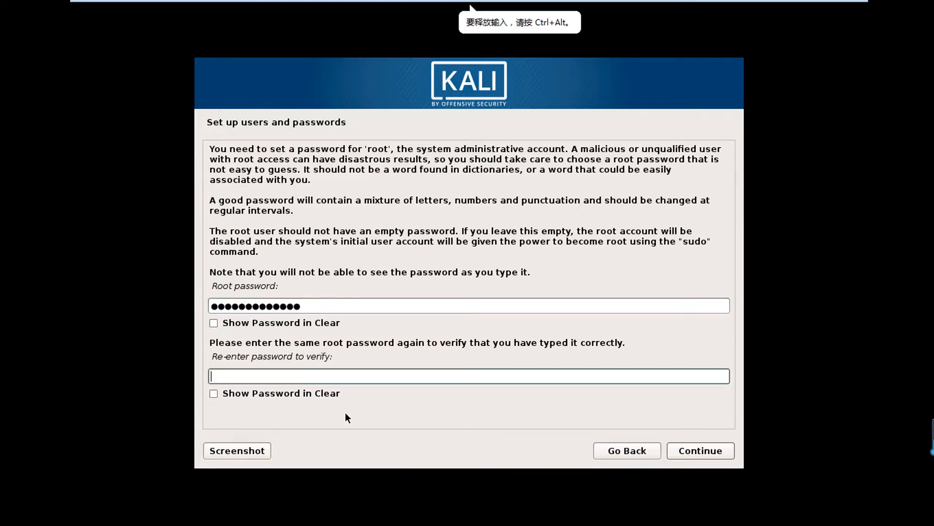
type("*************")
left_click(691, 451)
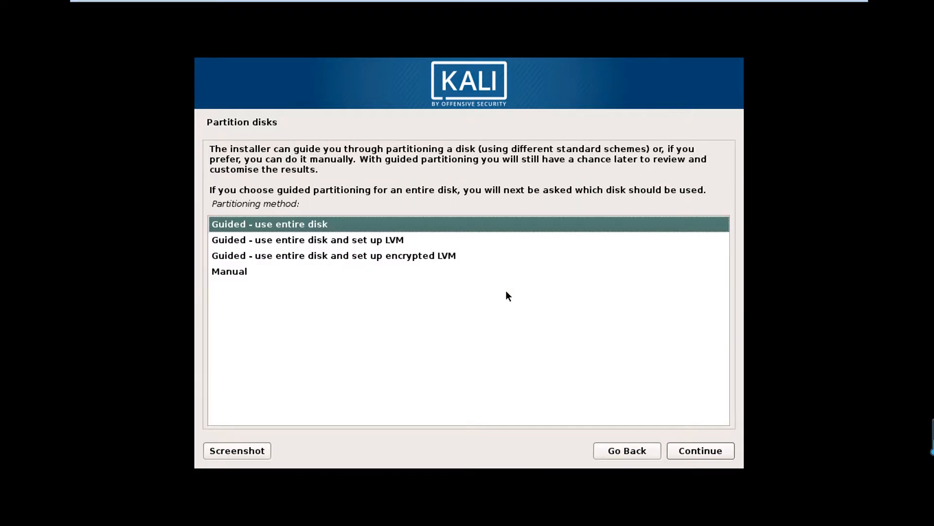
- Partition the 21.5 GB disk with guided whole-disk defaults and confirm writing the changes
left_click(686, 451)
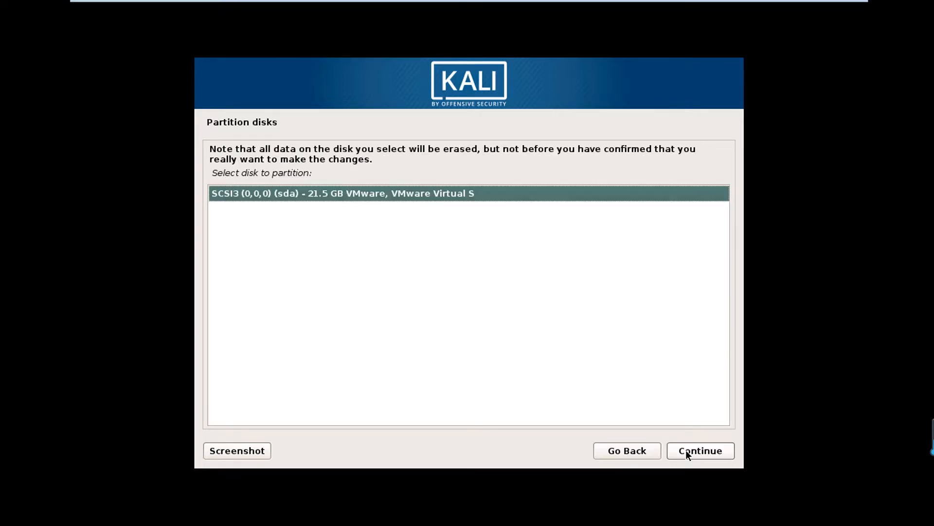
left_click(686, 451)
left_click(687, 451)
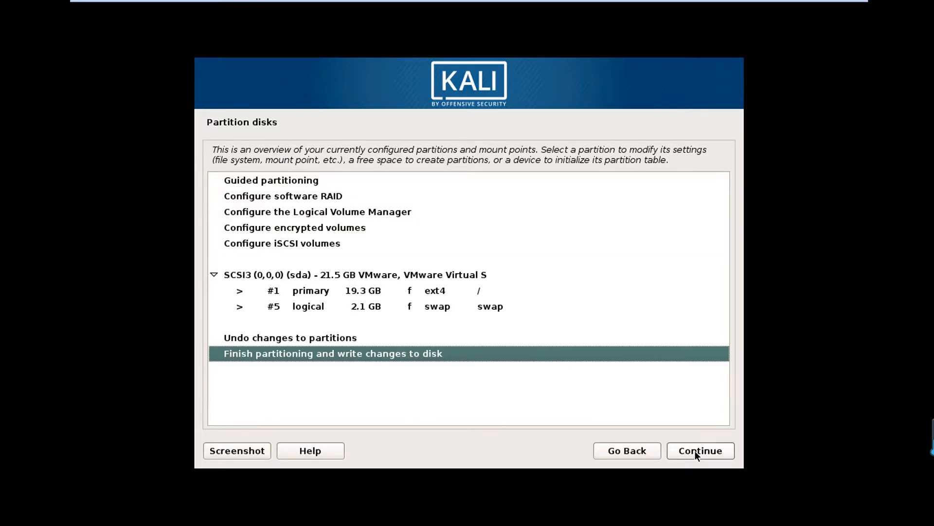
left_click(695, 455)
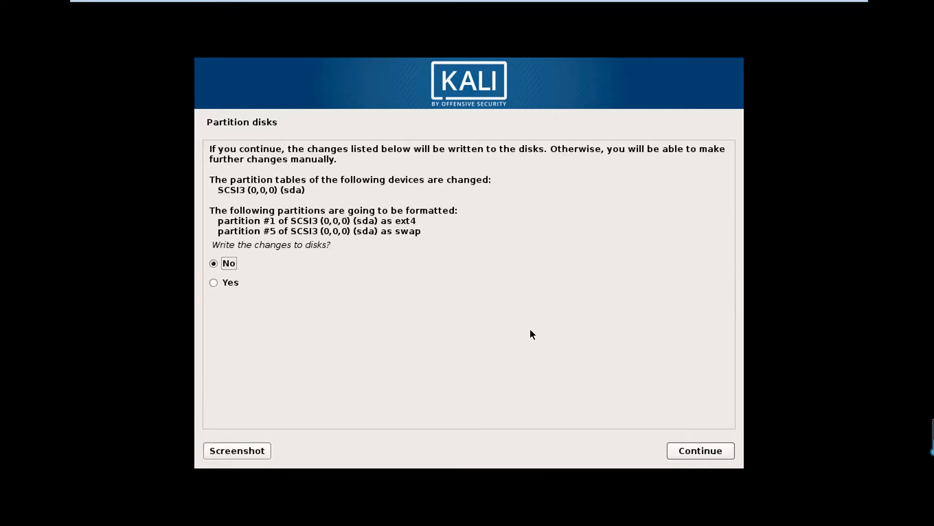
left_click(221, 281)
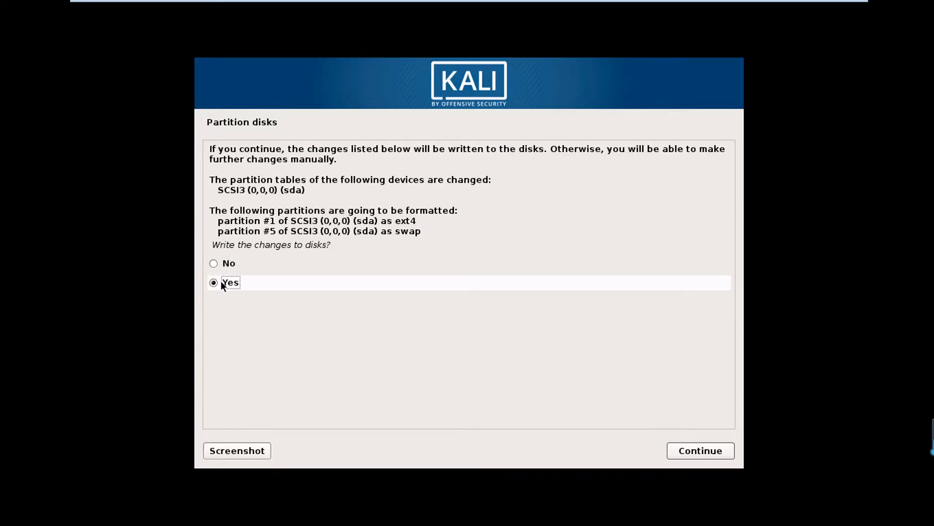
left_click(701, 455)
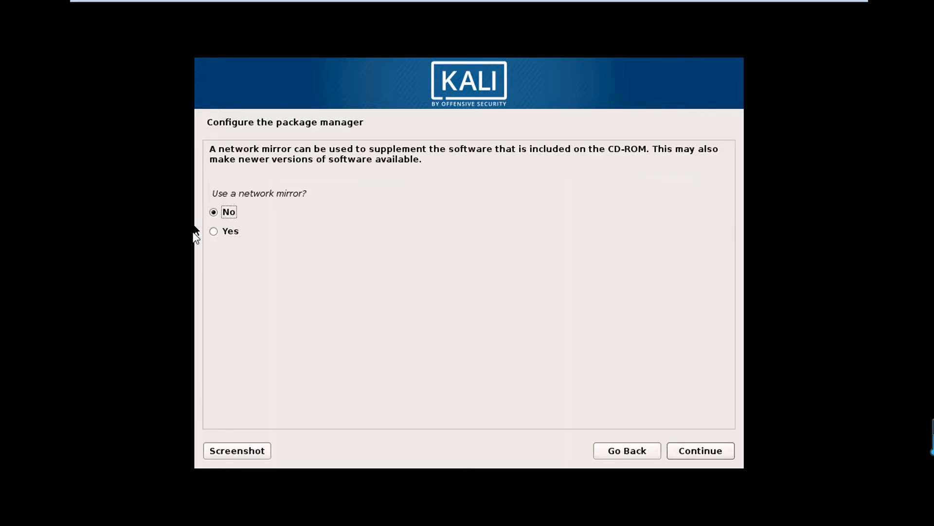
- Decline a network mirror and install the GRUB boot loader on /dev/sda
left_click(694, 453)
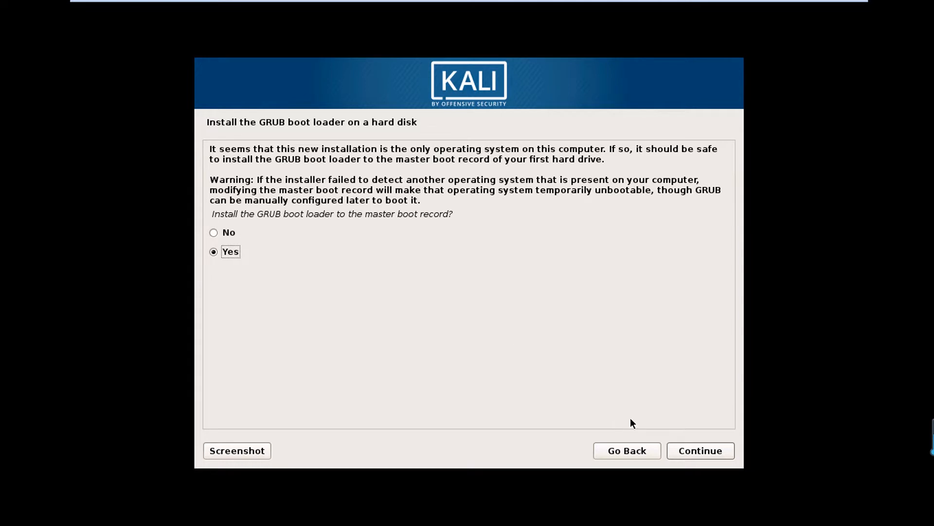
left_click(687, 448)
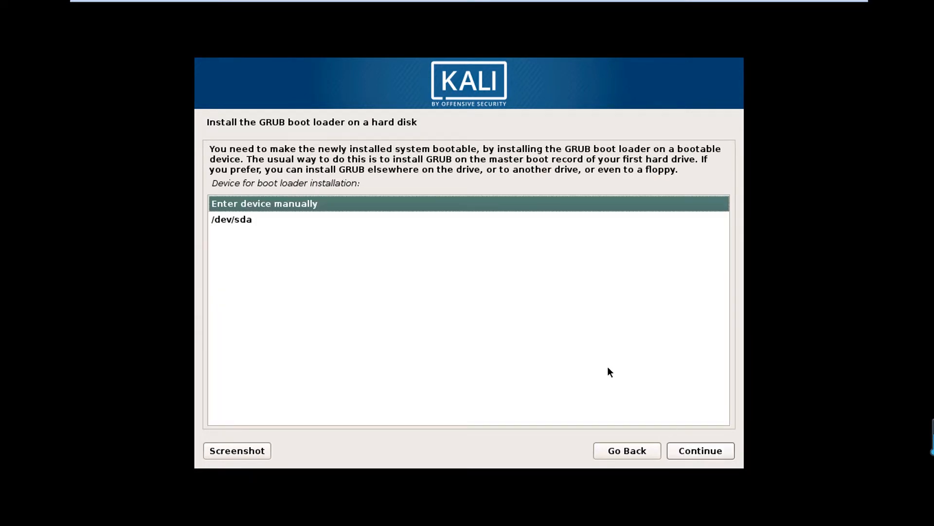
left_click(252, 219)
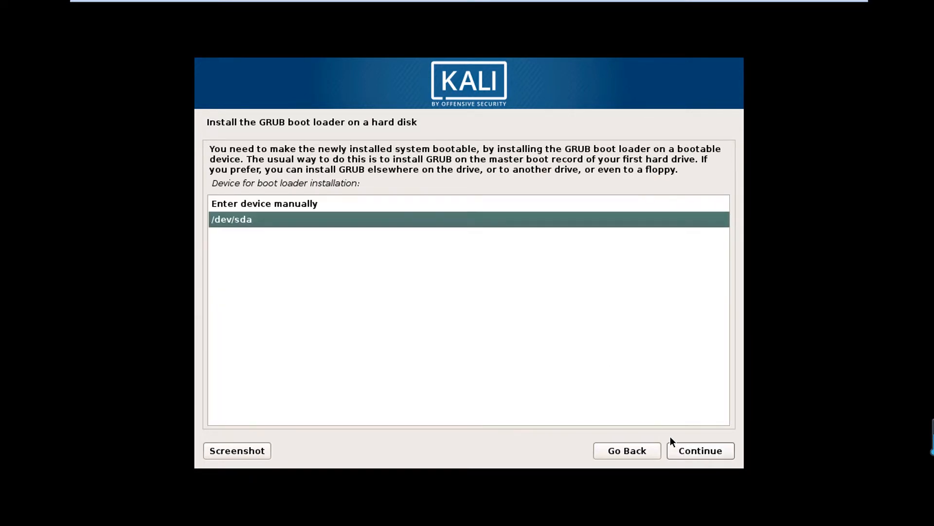
left_click(696, 451)
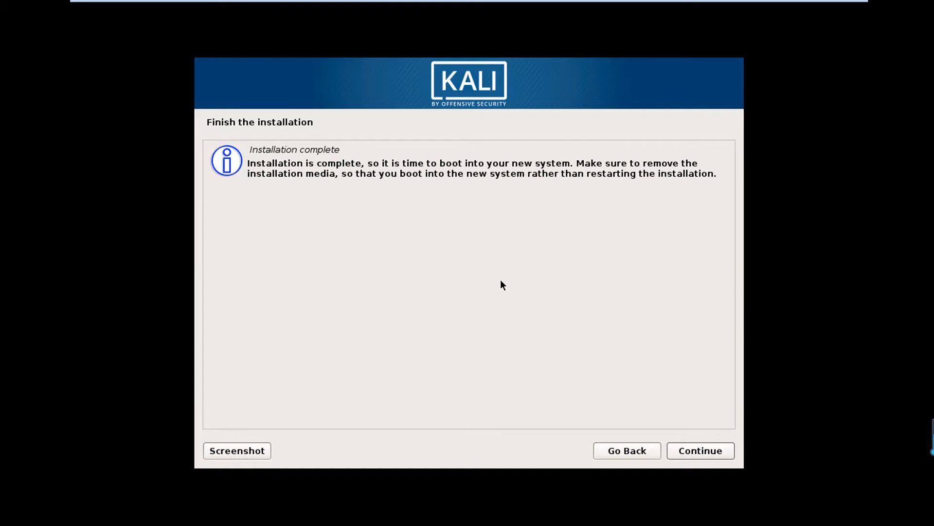
- Leave the Installation complete page and reboot the VM to the Kali login screen
left_click(707, 449)
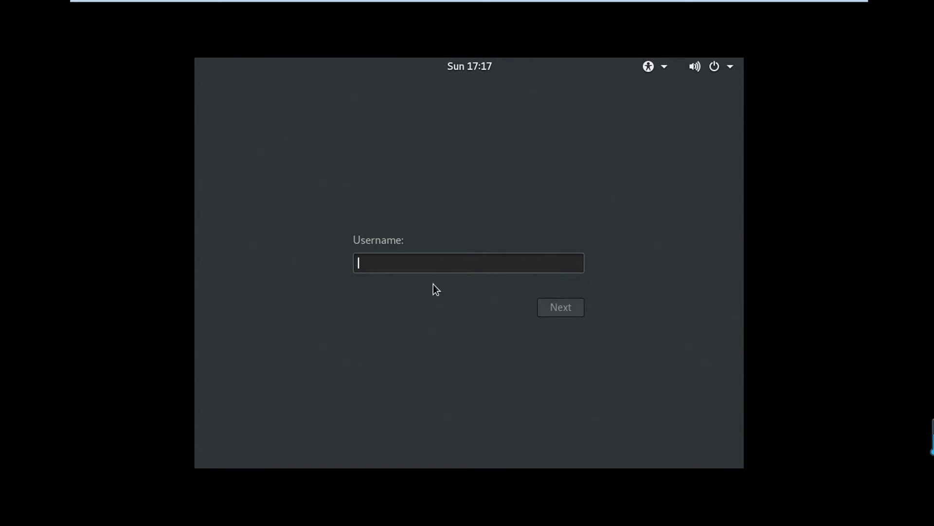
- Log in to the Kali desktop as root with the account password
key("Return")
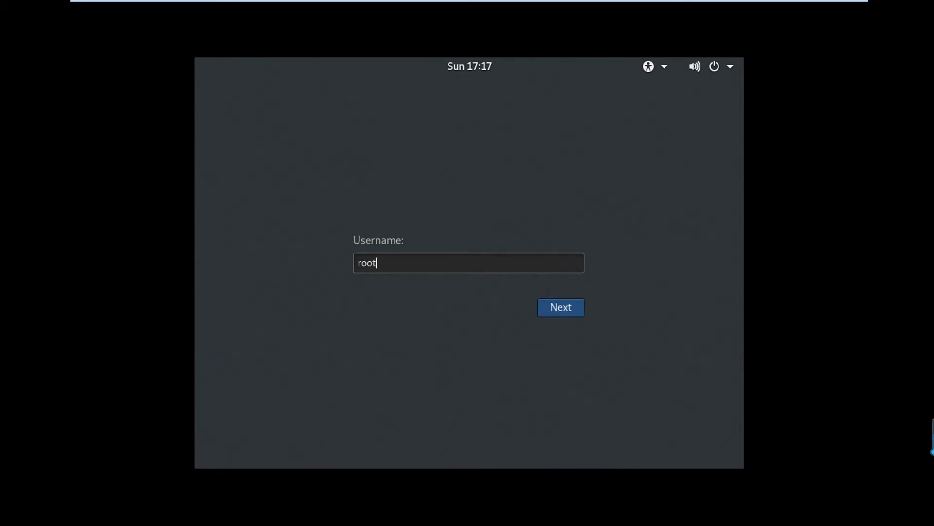
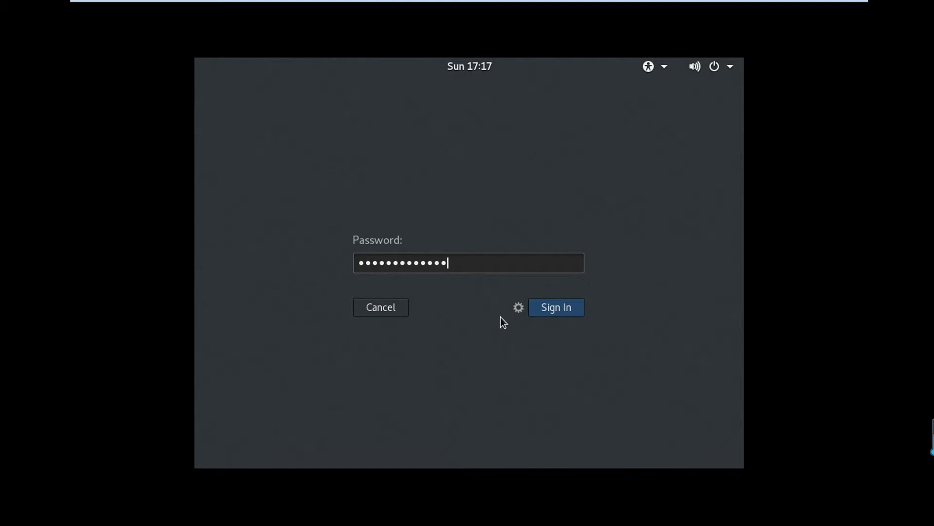
key("Return")
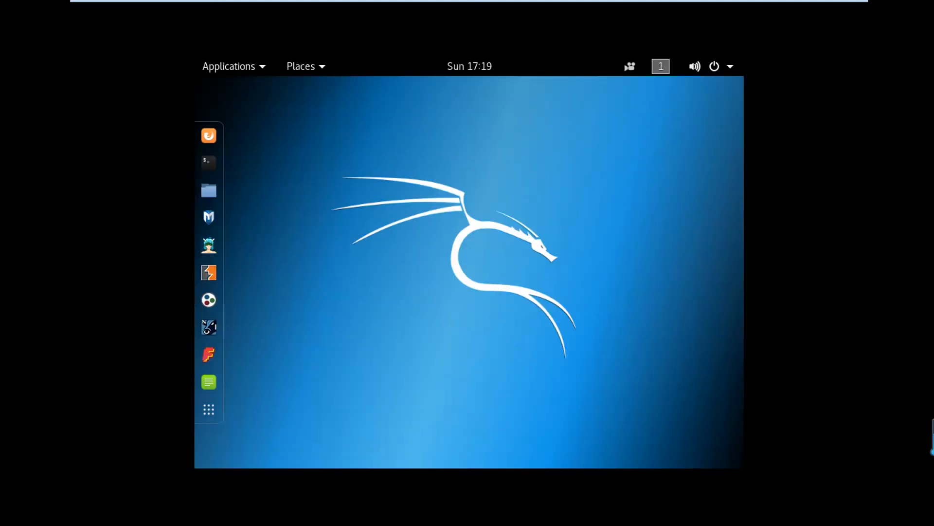
- Insert the VMware Tools installation disc into the guest from the VM menu
mouse_move(216, 5)
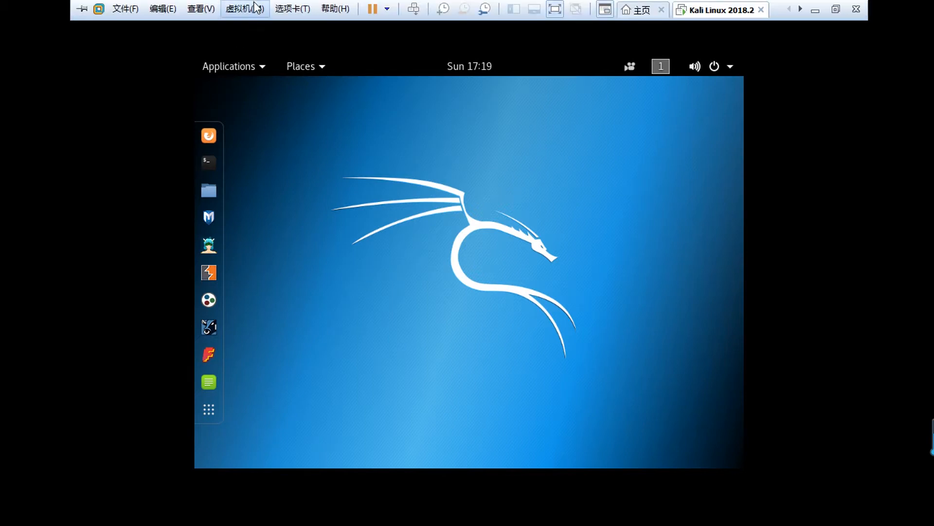
left_click(246, 9)
left_click(272, 163)
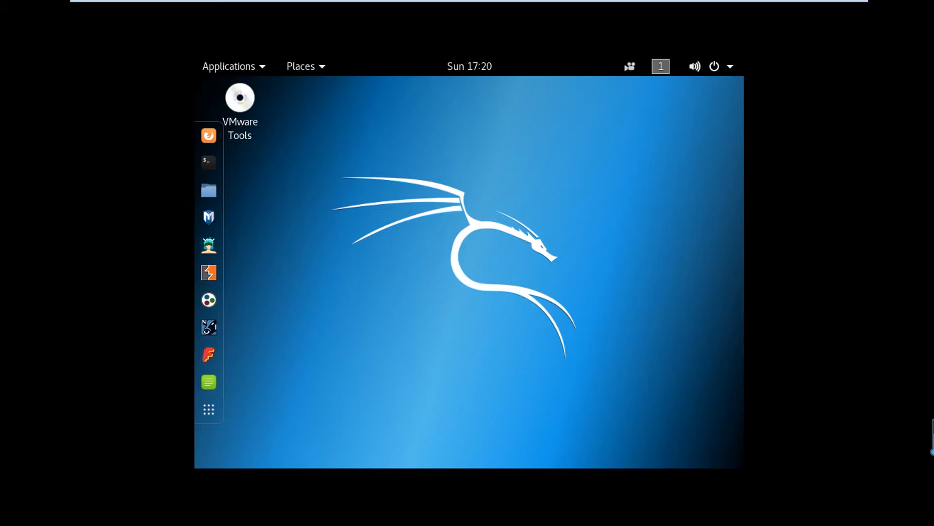
- Copy VMwareTools-10.2.5-8068393.tar.gz from the VMware Tools disc into the Home folder
left_click(246, 101)
double_click(245, 101)
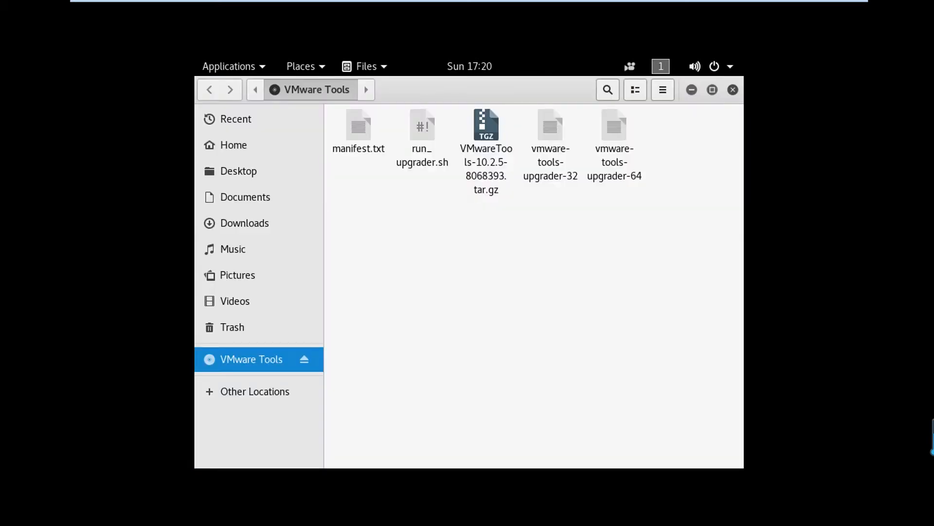
left_click(491, 156)
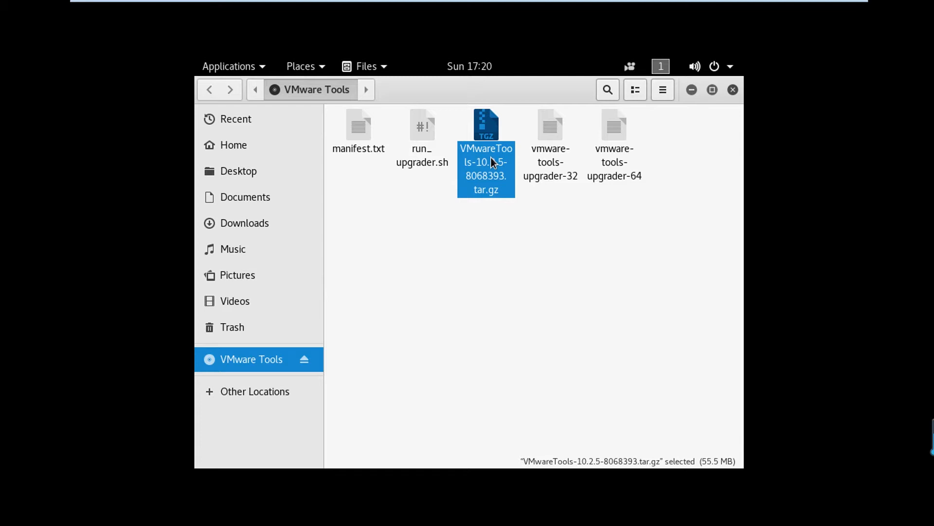
right_click(491, 157)
key("Down")
key("Down")
key("Down")
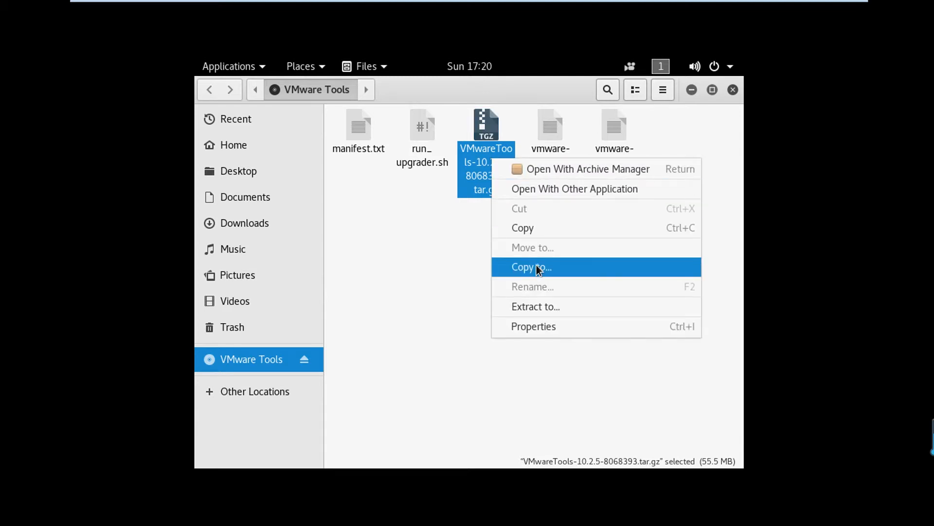
left_click(526, 229)
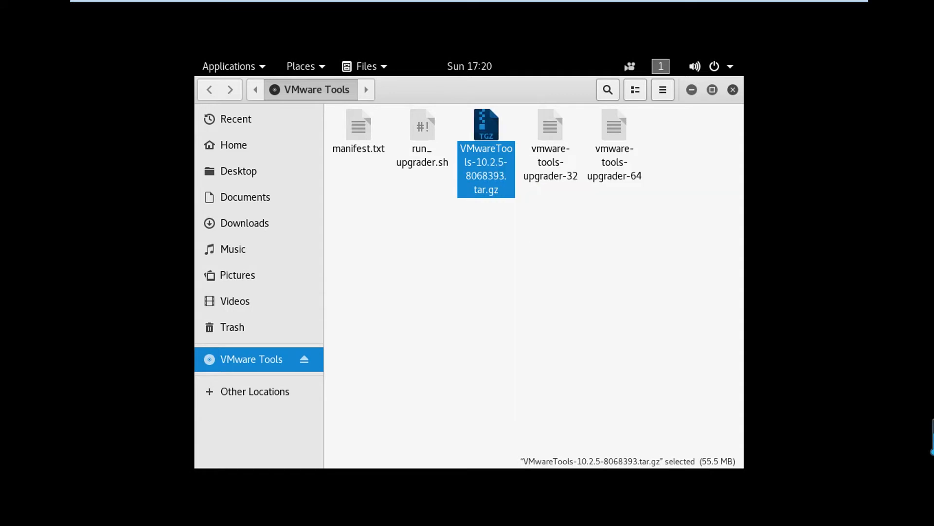
left_click(235, 146)
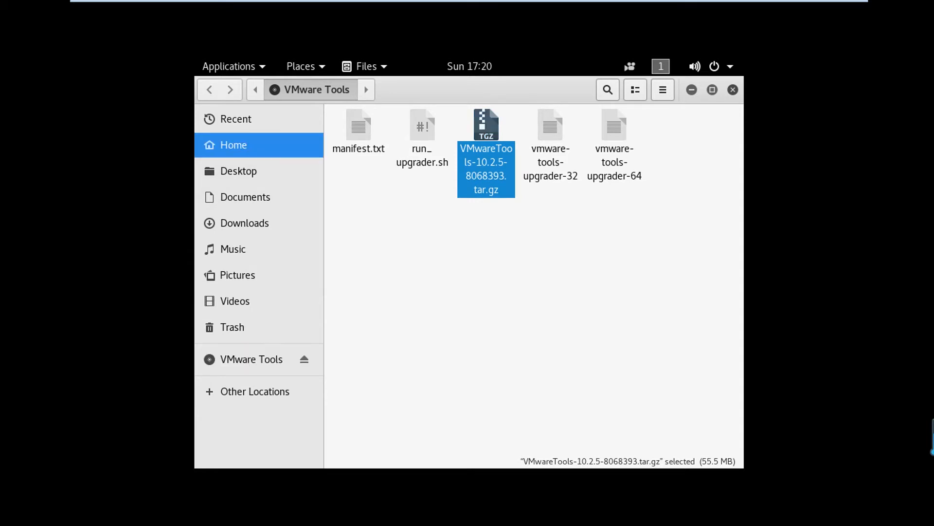
right_click(491, 254)
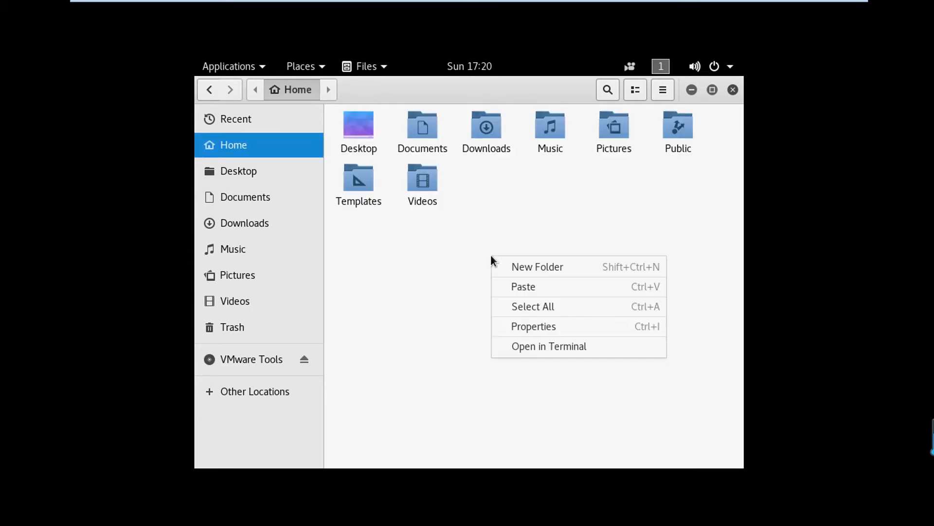
left_click(535, 288)
- Extract the VMwareTools-10.2.5-8068393.tar.gz archive in the Home folder
left_click(484, 204)
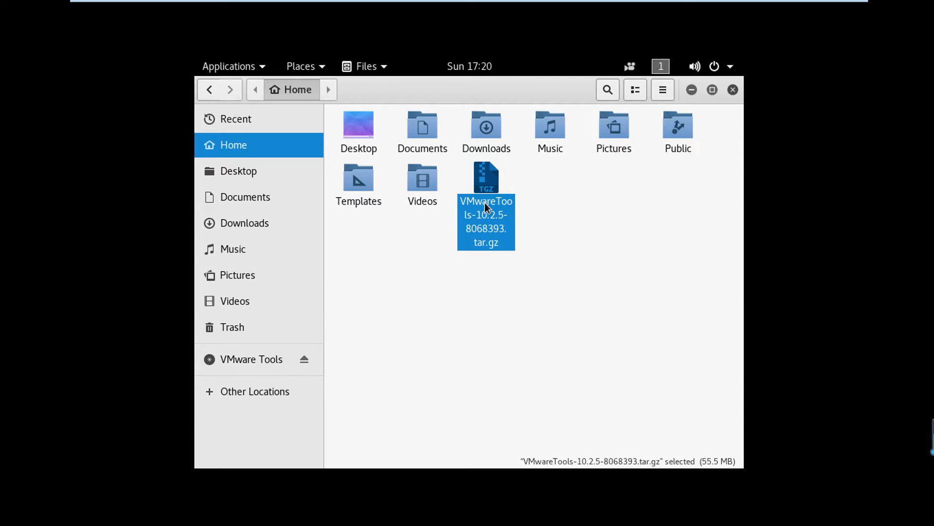
right_click(485, 202)
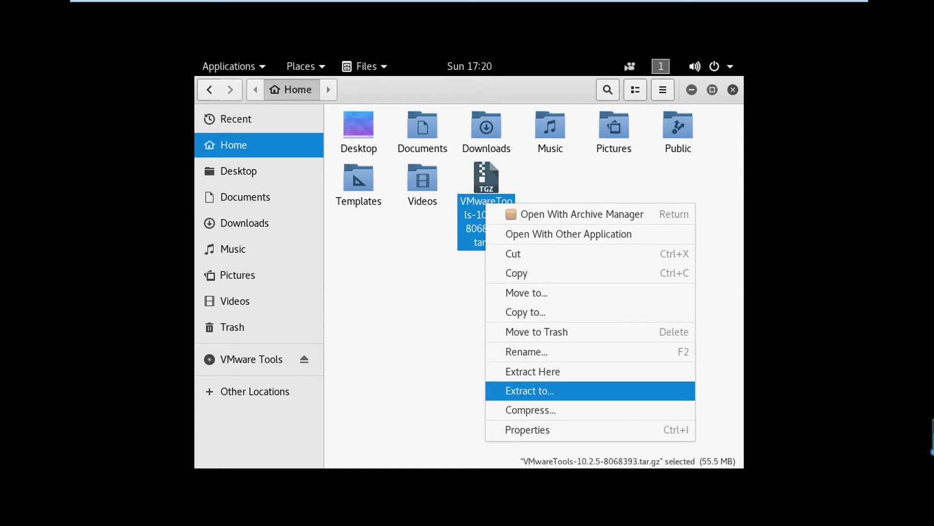
left_click(535, 372)
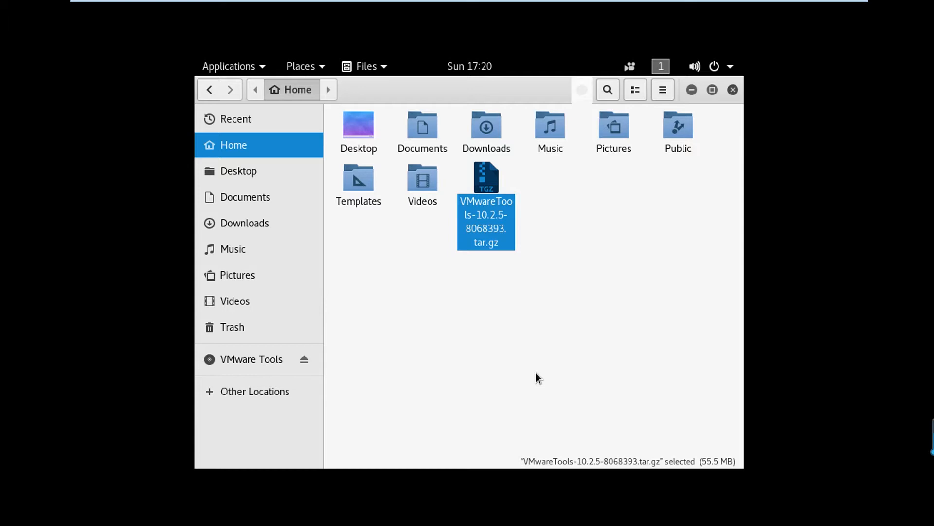
- Open a terminal in vmware-tools-distrib and run 'sudo ./vmware-install.pl'
left_click(551, 334)
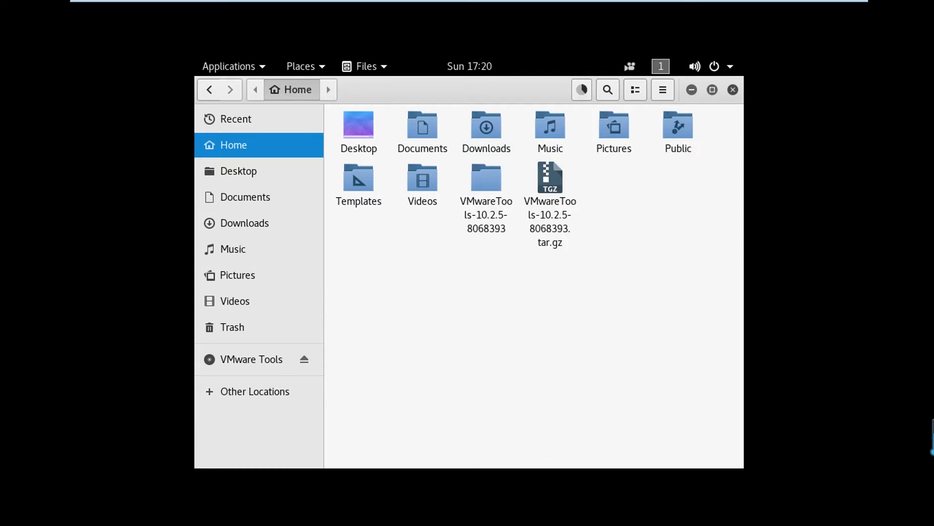
double_click(487, 185)
double_click(358, 128)
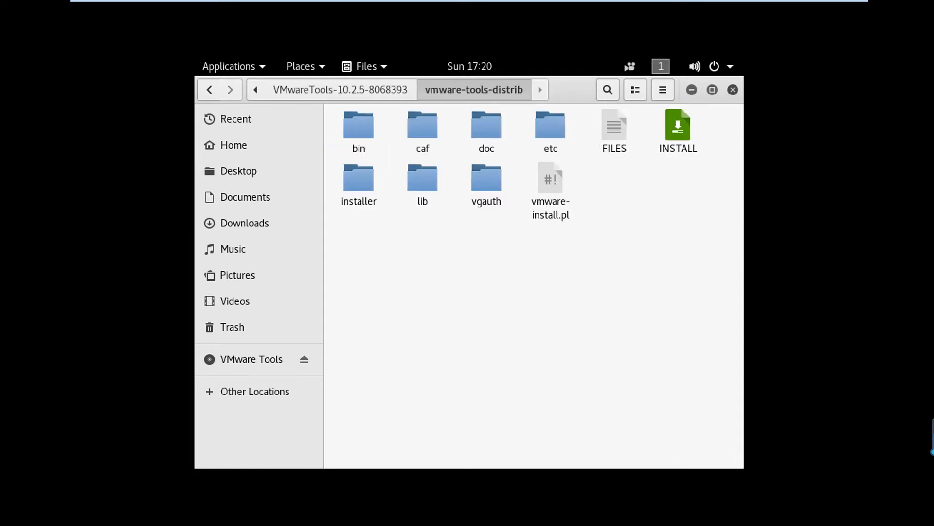
right_click(481, 256)
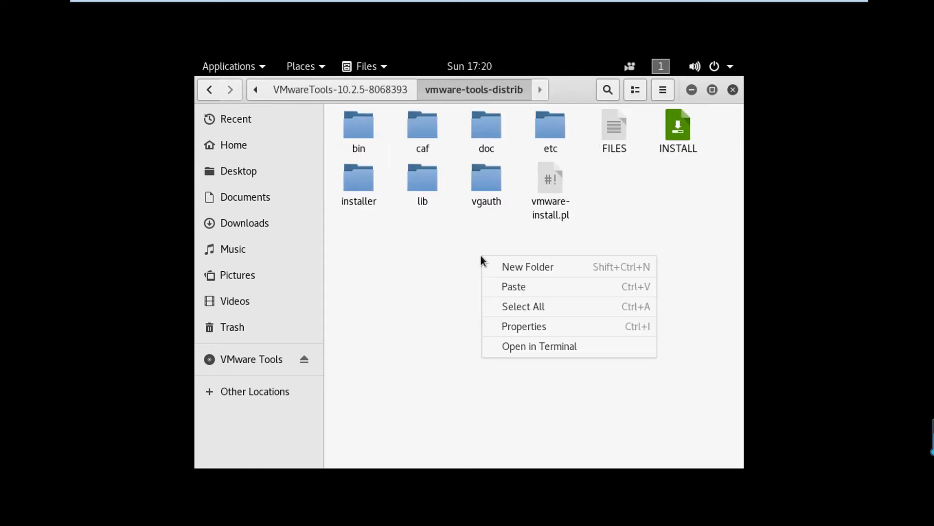
left_click(539, 350)
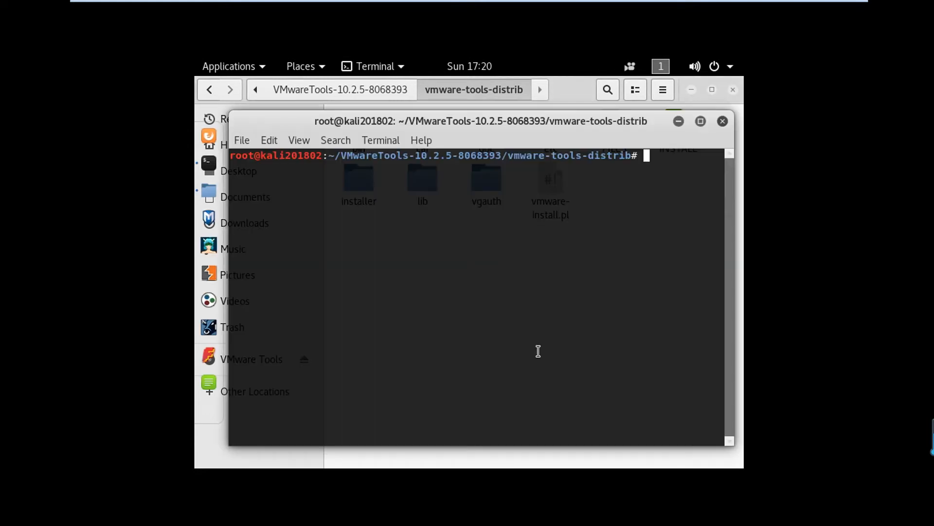
type("sudo ./vmware-in")
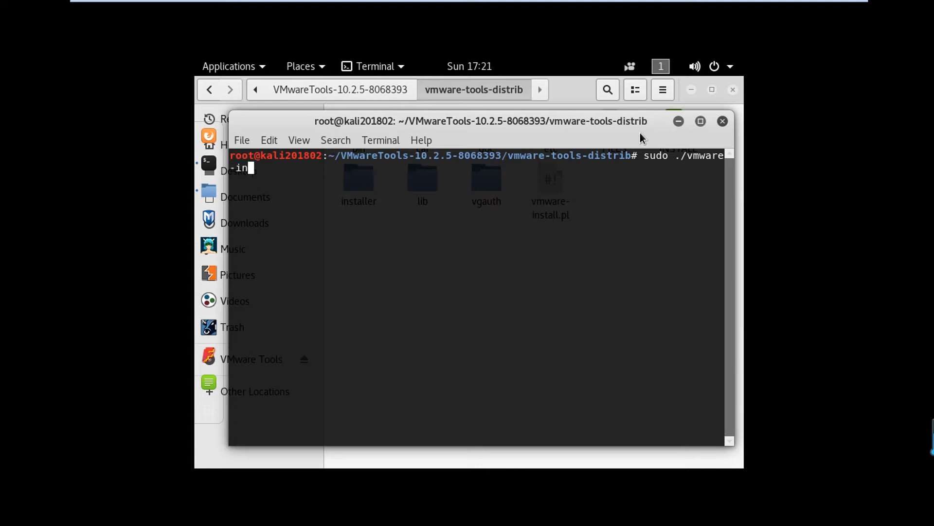
type("stall.pl")
key("Return")
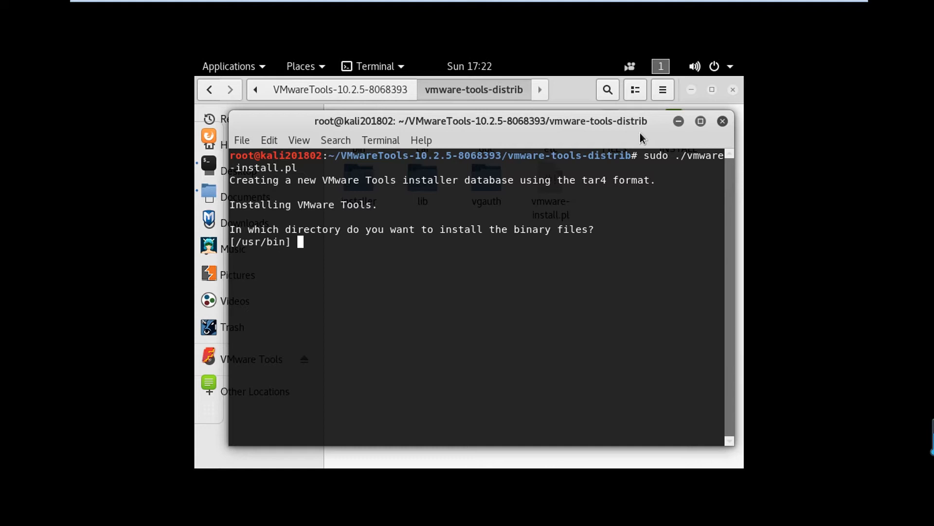
- Accept the default binary, init, daemon, library, transient and documentation directories, confirming their creation
key("Return")
key("Return")
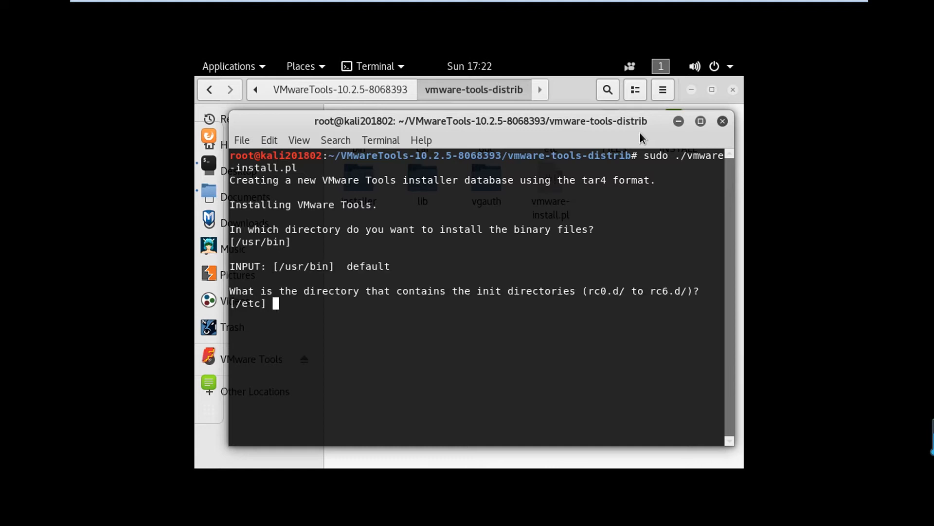
key("Return")
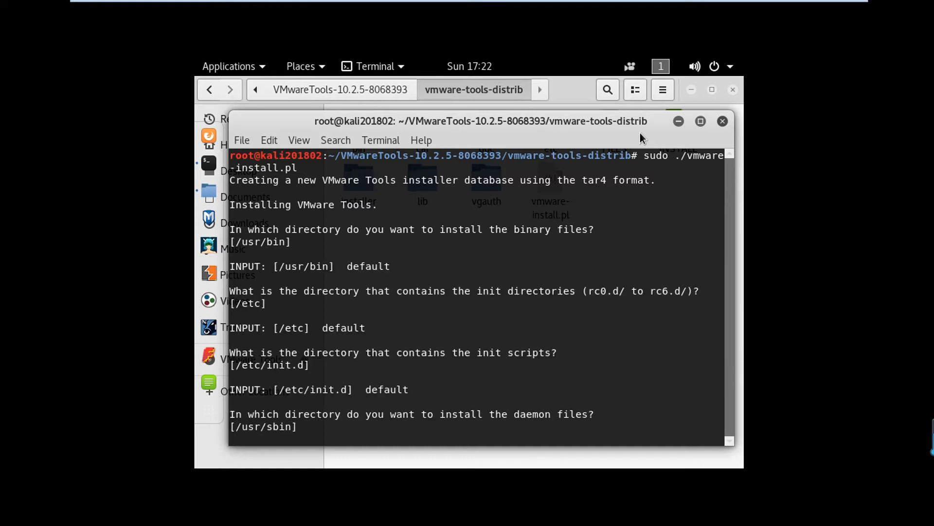
key("Return")
key("Return")
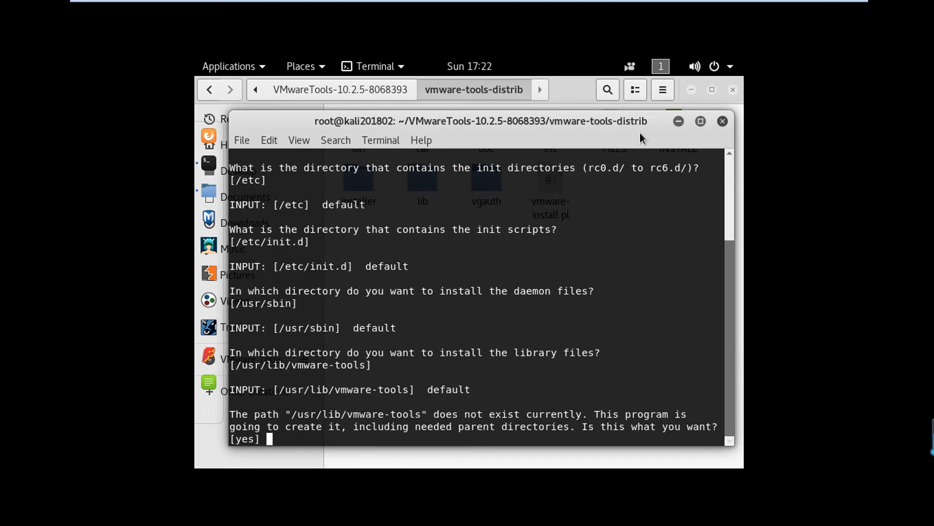
key("Return")
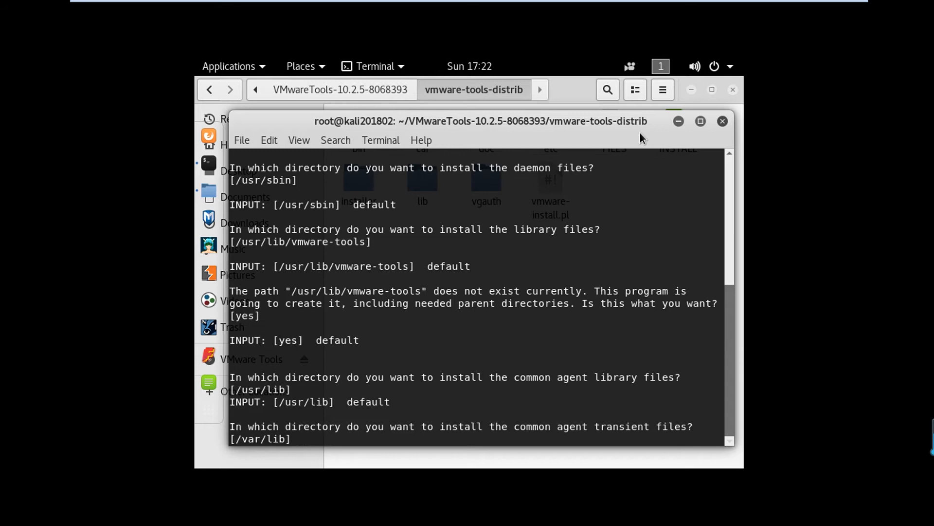
key("Return")
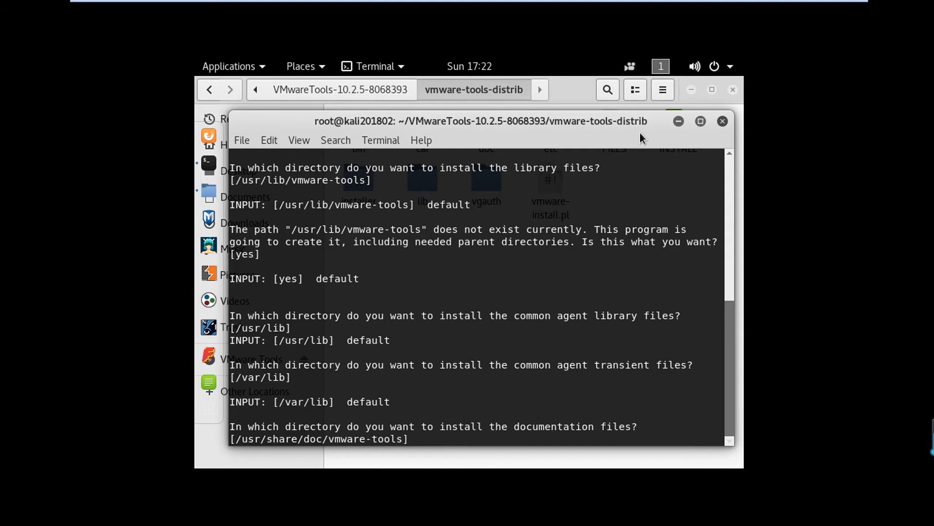
key("Return")
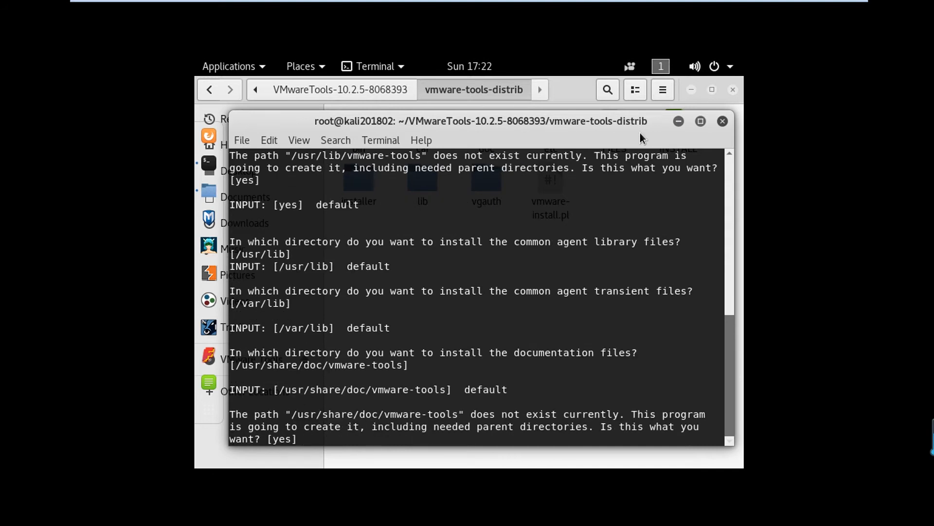
key("Return")
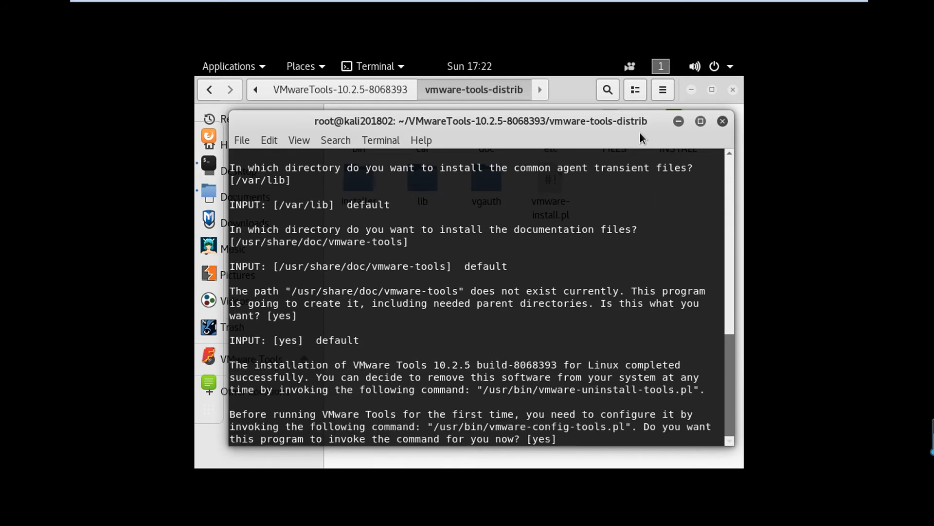
- Run vmware-config-tools.pl, enabling shared folders, drag and copy, automatic kernel modules and vgauth
key("Return")
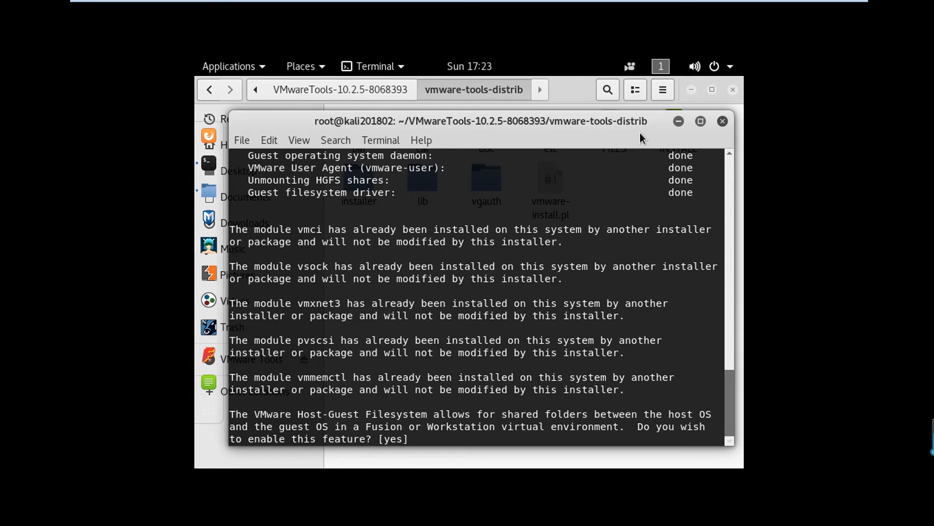
key("Return")
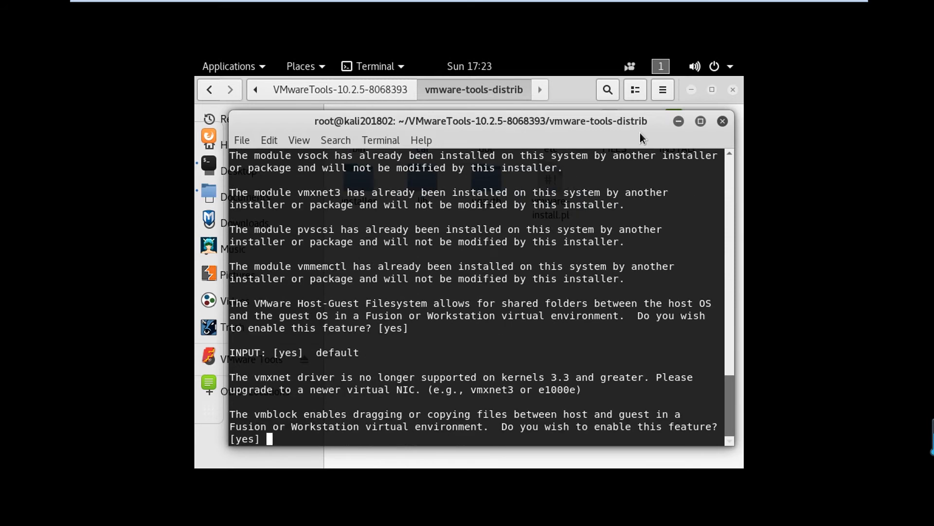
key("Return")
key("Return")
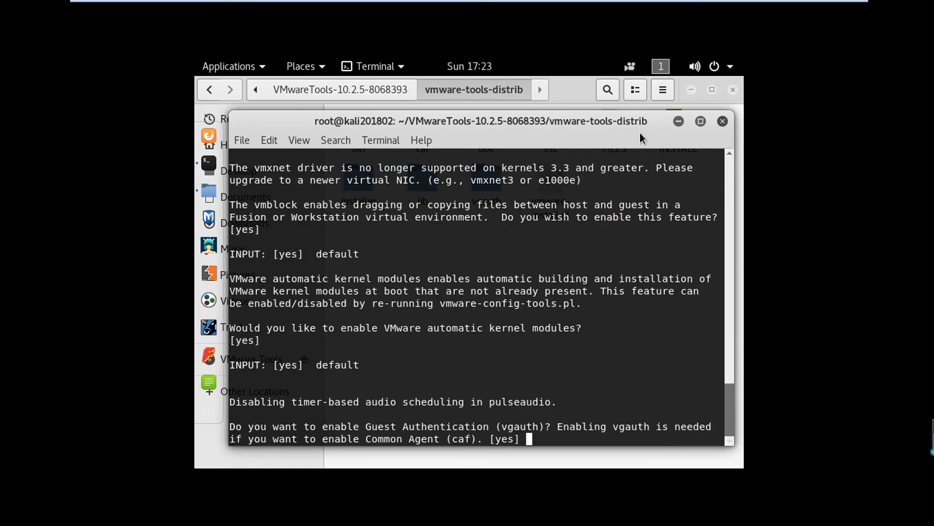
key("Return")
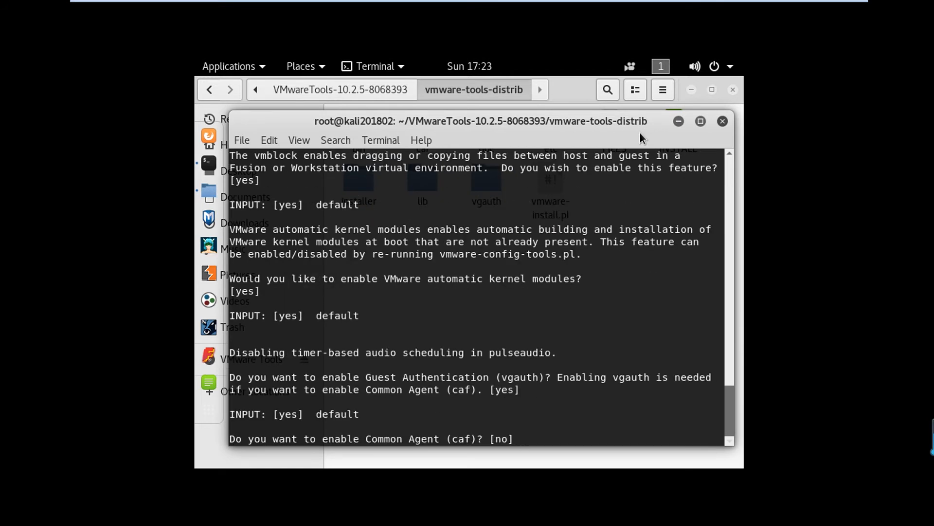
key("Return")
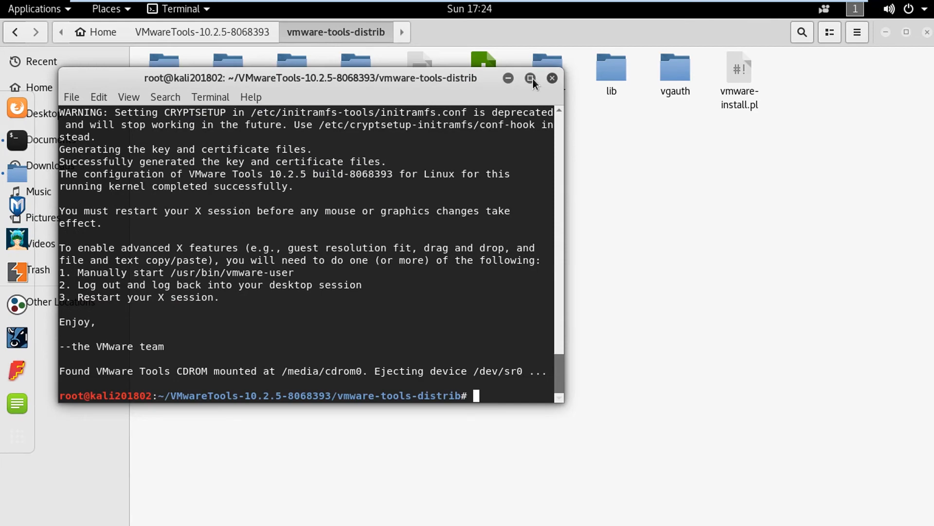
- Maximize the terminal and close it with the exit command
left_click(533, 80)
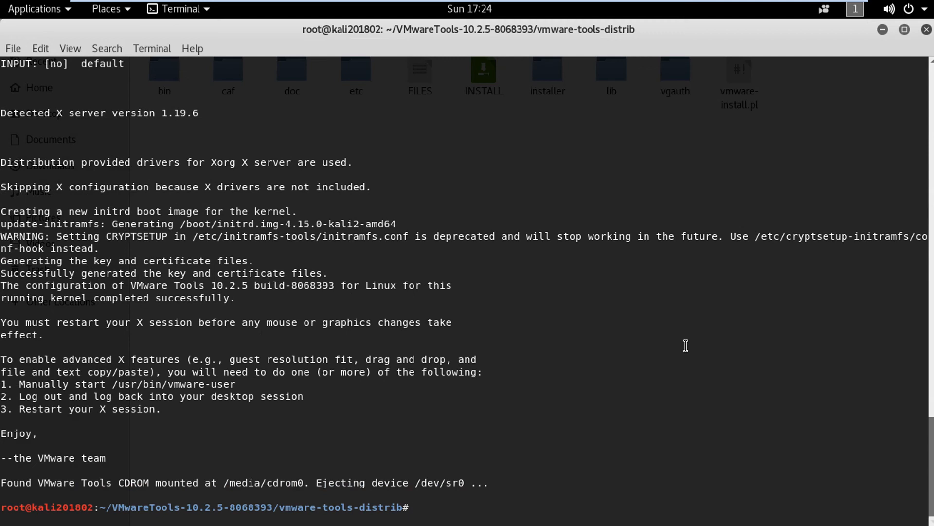
type("exit")
key("Return")
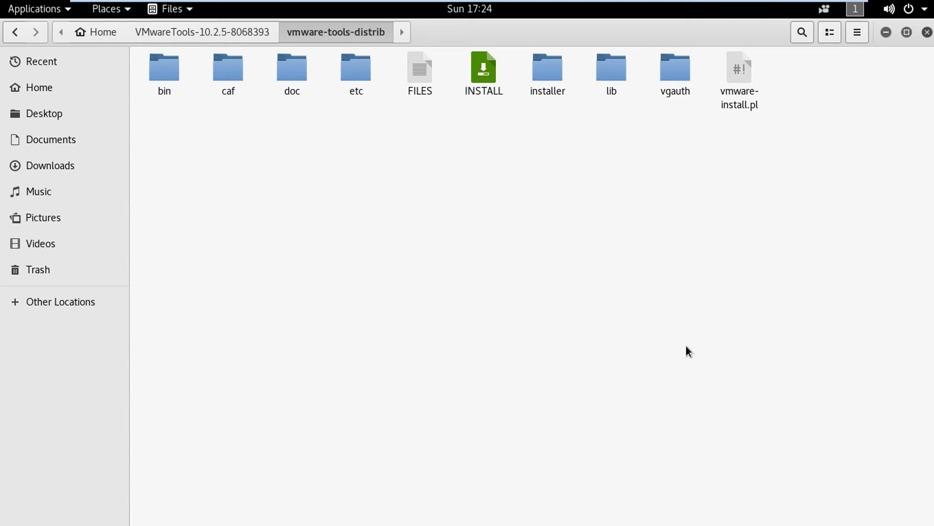
- Restore, reposition and enlarge the Files window, then close it
left_click(907, 33)
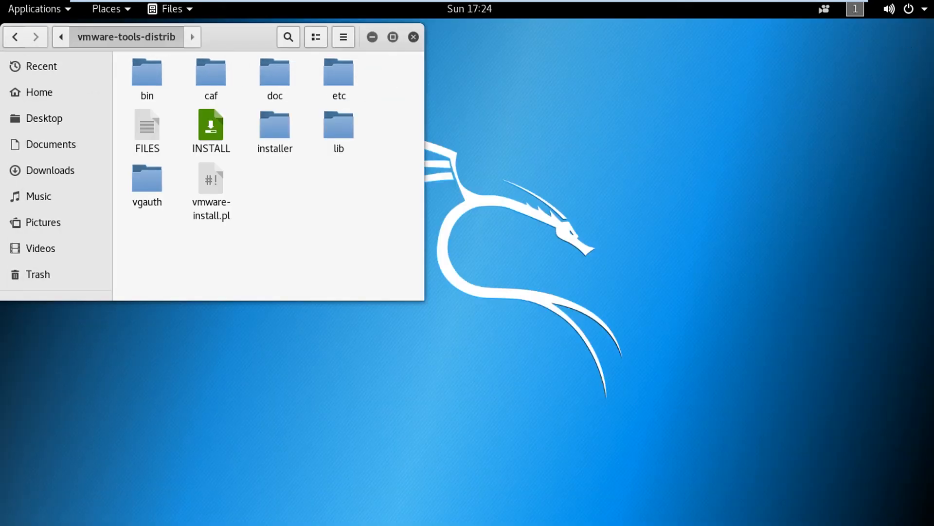
left_click_drag(214, 34, 380, 70)
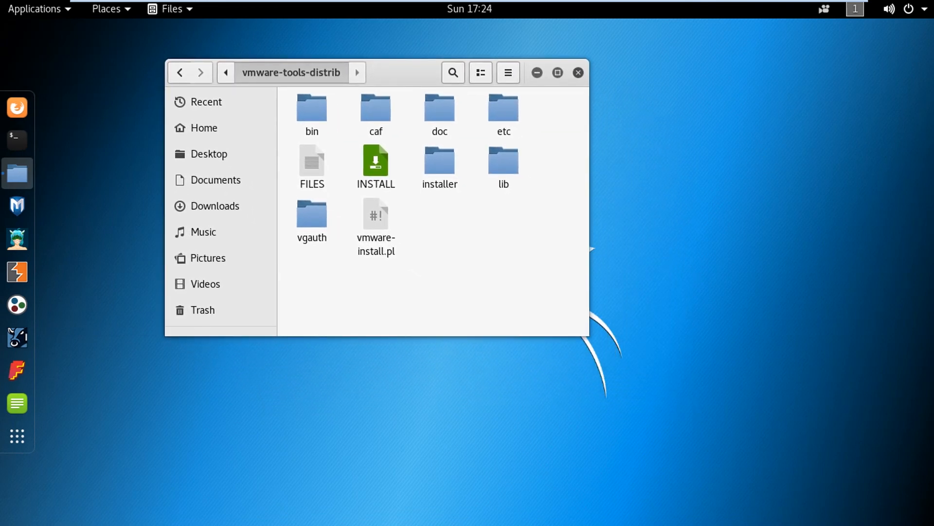
left_click_drag(589, 335, 741, 466)
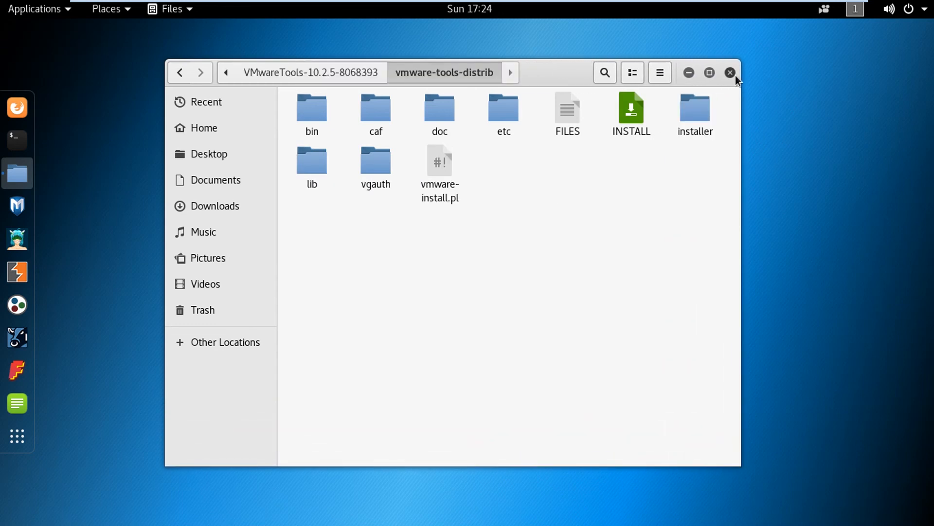
left_click(730, 73)
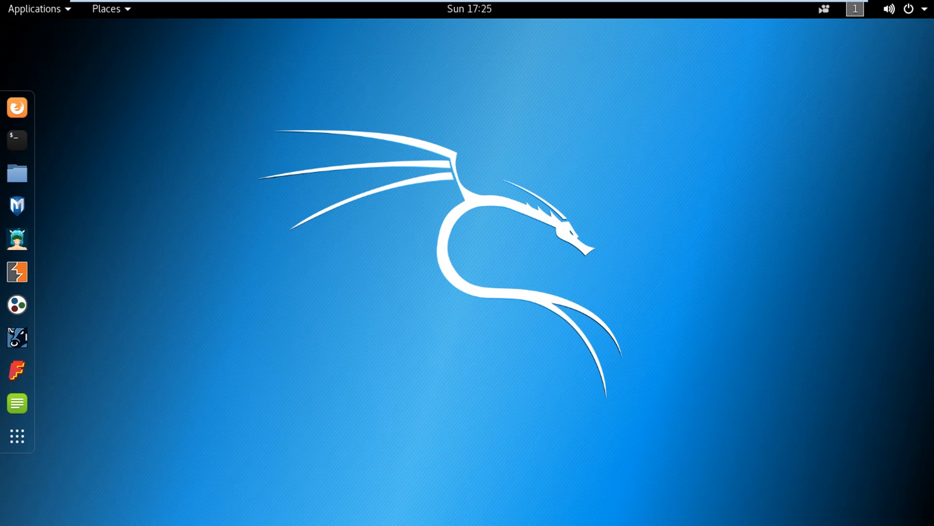